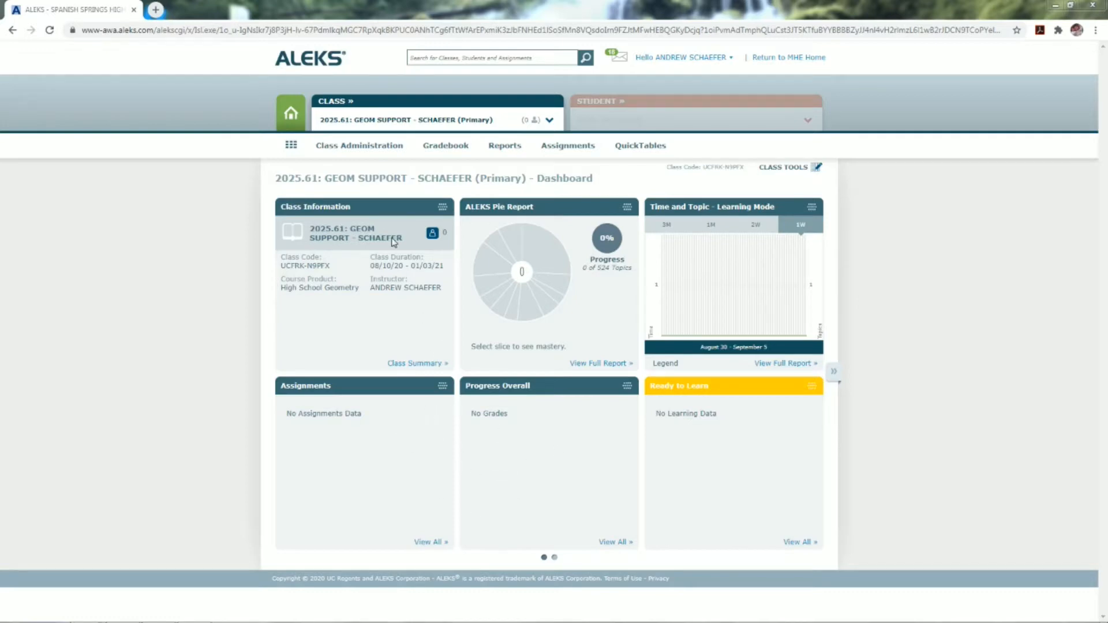
Open the summary of the GEOM SUPPORT class and review its class information, content and option settings.
{"action": "left_click", "coordinate": [373, 150]}
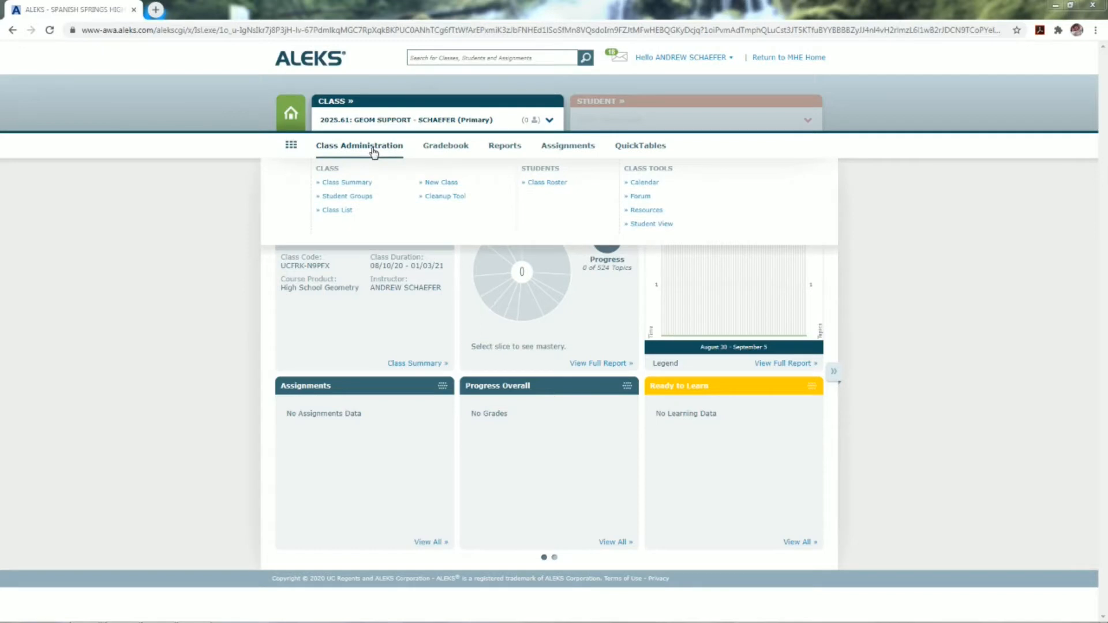
{"action": "left_click", "coordinate": [365, 189]}
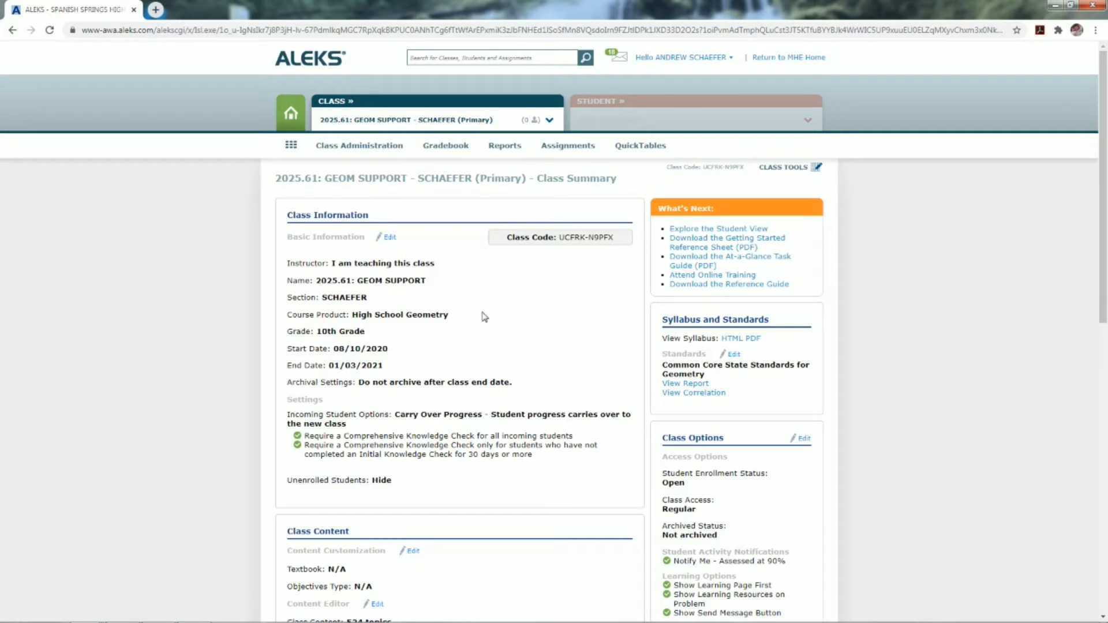
{"action": "scroll", "coordinate": [487, 320], "scroll_direction": "down", "scroll_amount": 9}
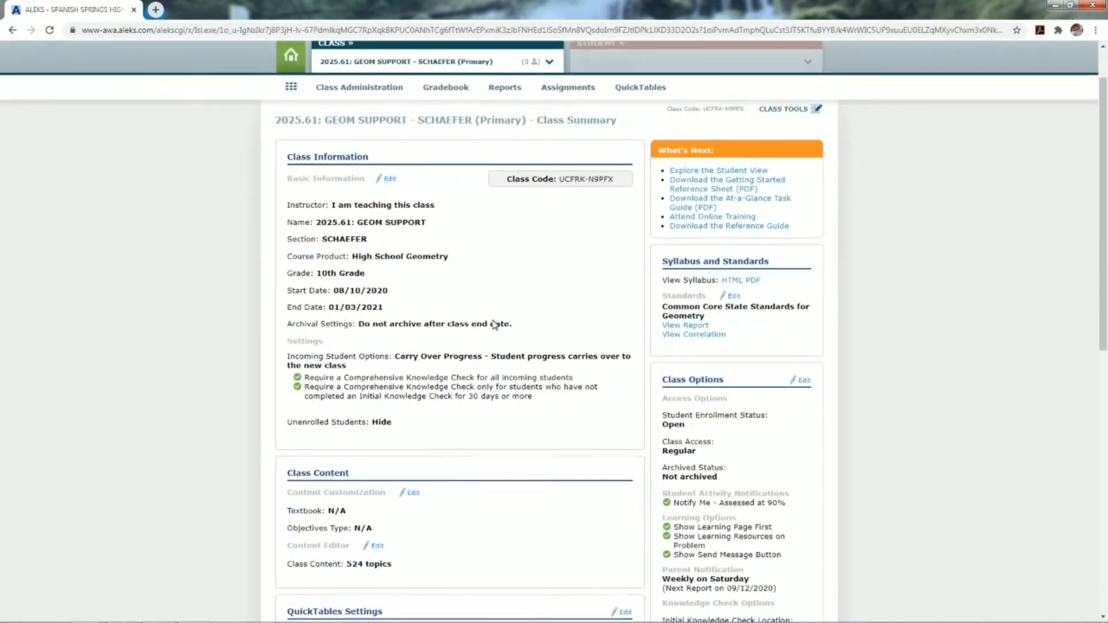
{"action": "scroll", "coordinate": [421, 314], "scroll_direction": "up", "scroll_amount": 2}
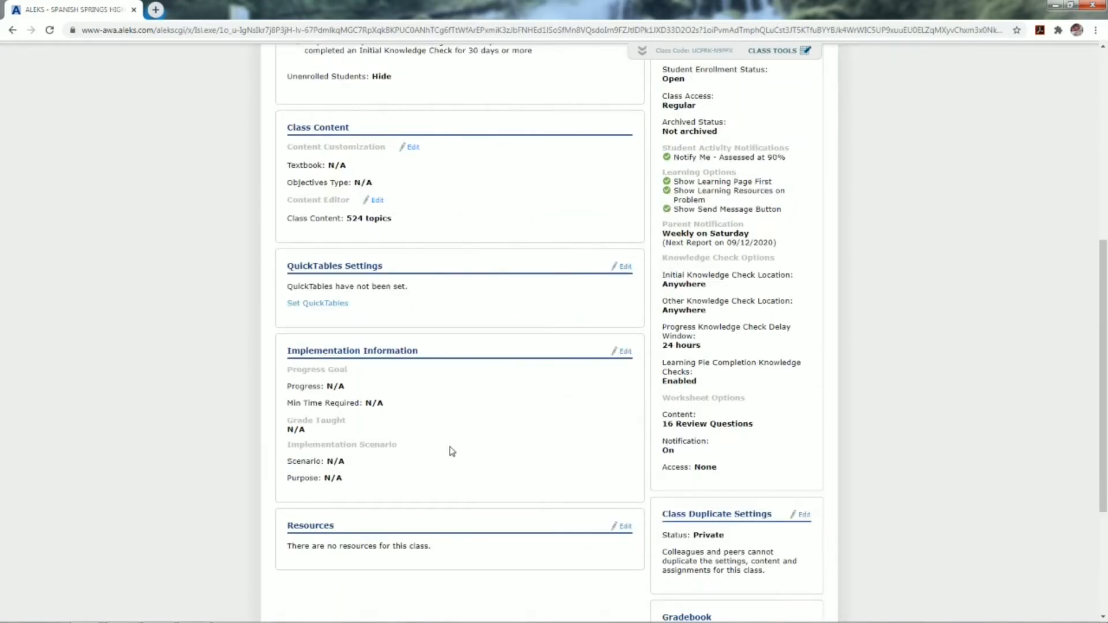
{"action": "scroll", "coordinate": [457, 454], "scroll_direction": "up", "scroll_amount": 4}
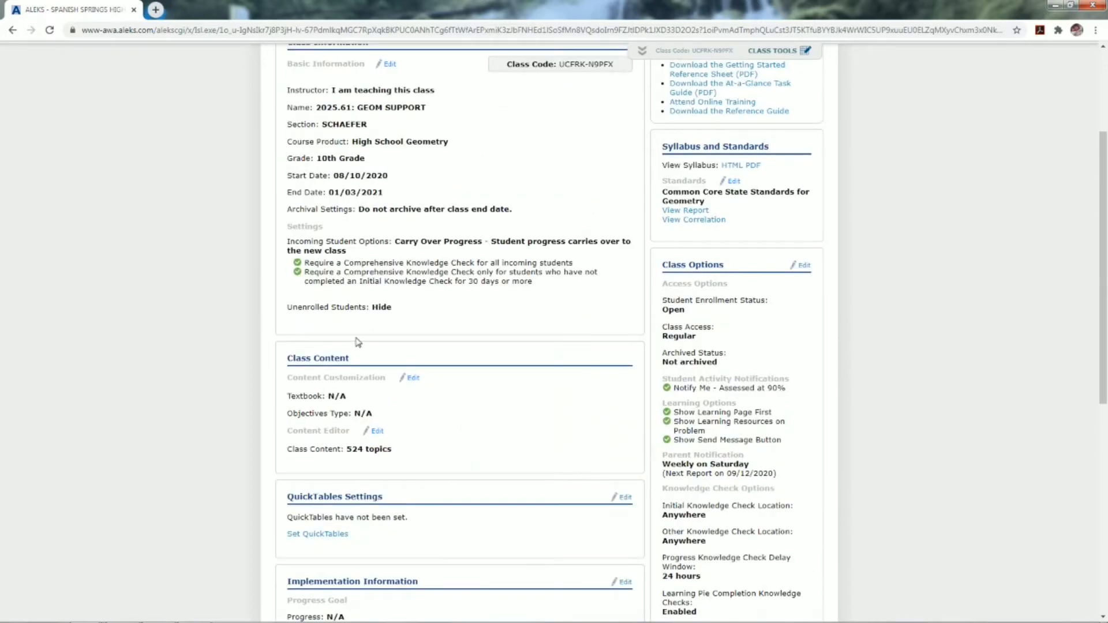
{"action": "scroll", "coordinate": [356, 344], "scroll_direction": "up", "scroll_amount": 3}
{"action": "scroll", "coordinate": [346, 363], "scroll_direction": "down", "scroll_amount": 1}
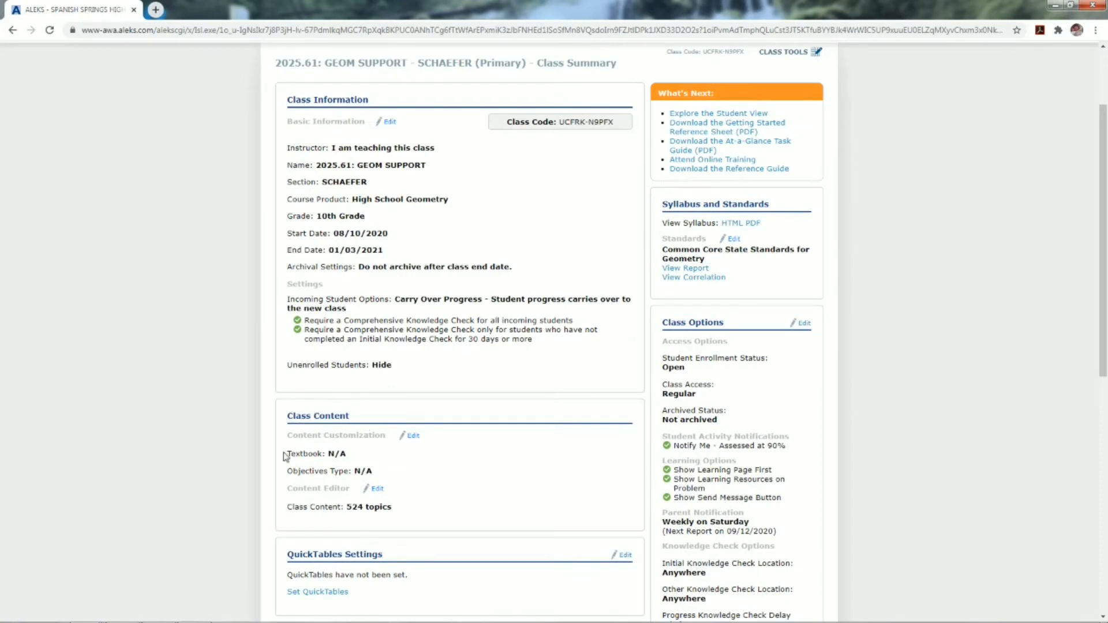
Edit the content customization to integrate the textbook Glencoe Geometry (McGraw-Hill, 2018) without objectives or modules, and continue to the content editor.
{"action": "left_click_drag", "start_coordinate": [288, 454], "coordinate": [341, 452]}
{"action": "left_click", "coordinate": [355, 460]}
{"action": "left_click", "coordinate": [413, 437]}
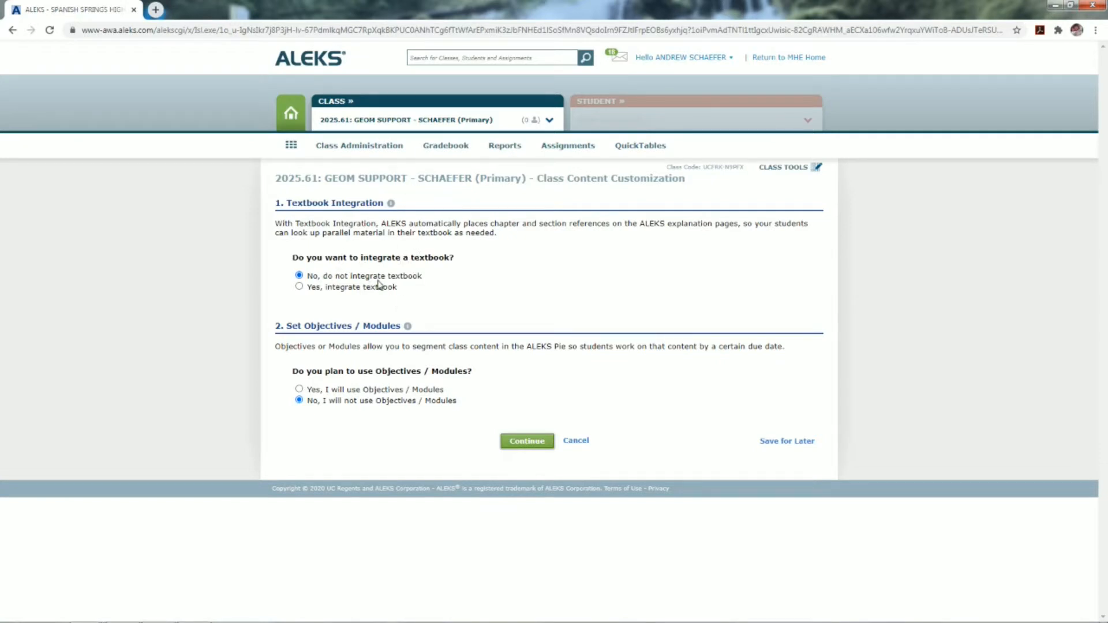
{"action": "left_click", "coordinate": [311, 288]}
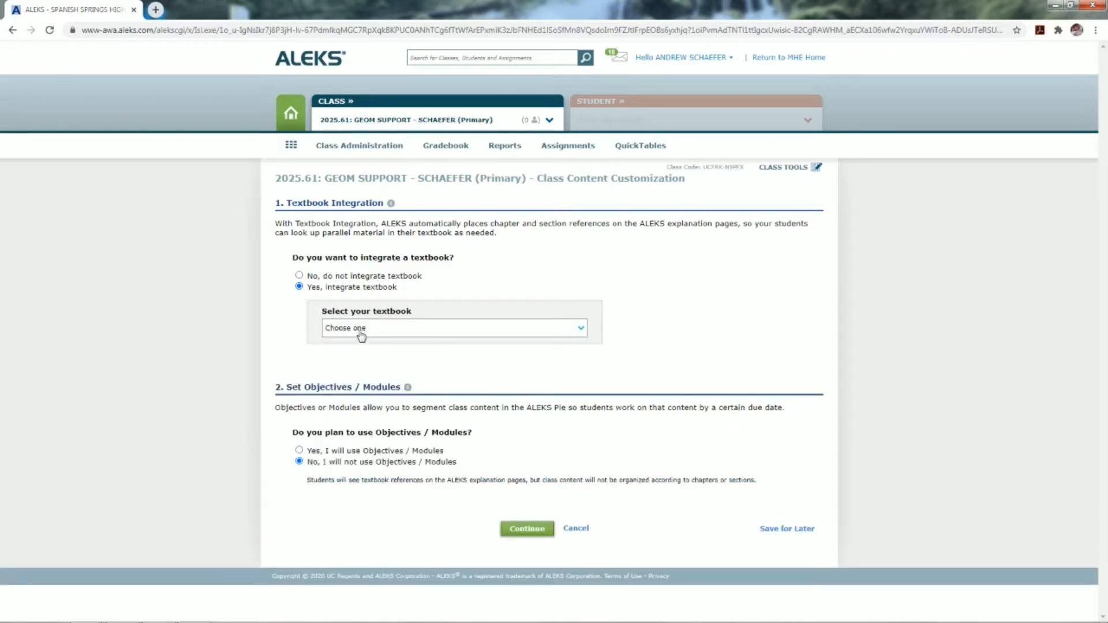
{"action": "left_click", "coordinate": [582, 331]}
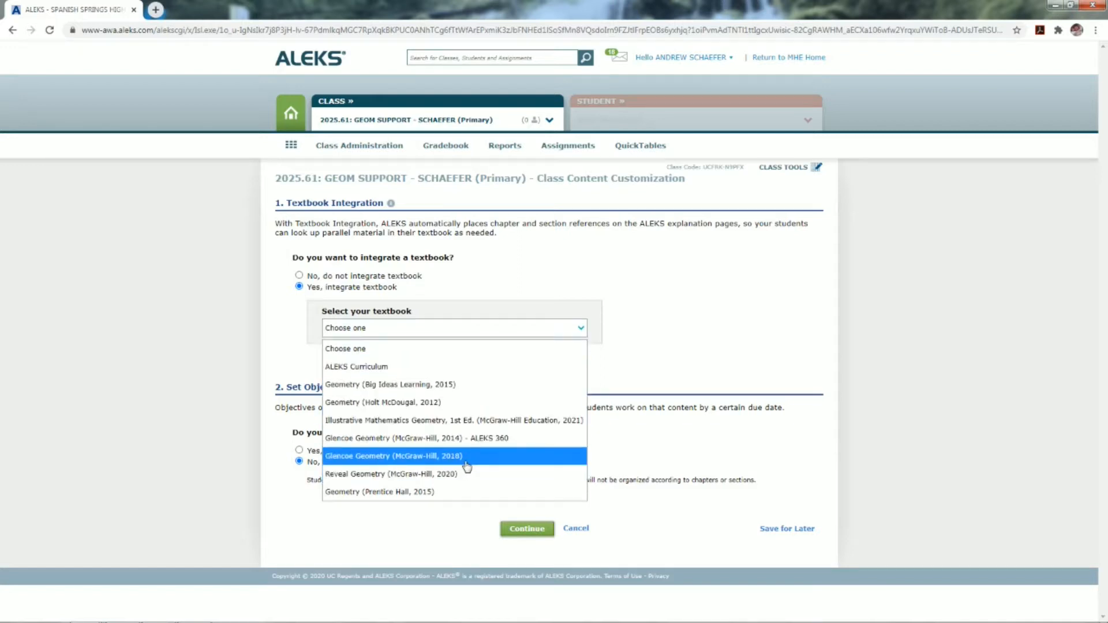
{"action": "left_click", "coordinate": [508, 465]}
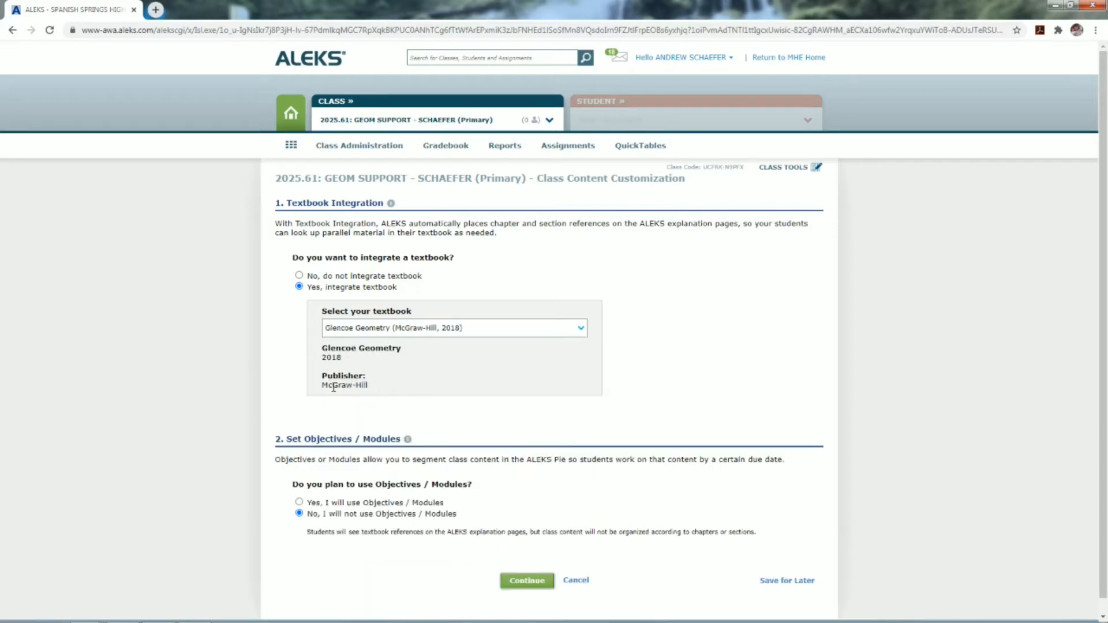
{"action": "scroll", "coordinate": [438, 432], "scroll_direction": "down", "scroll_amount": 1}
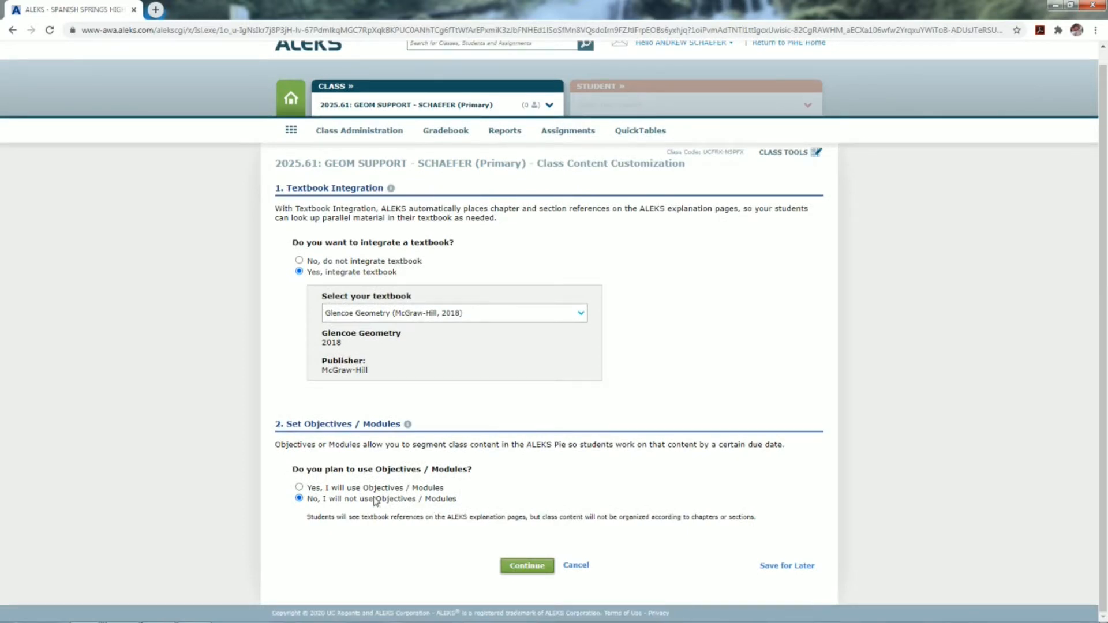
{"action": "left_click", "coordinate": [522, 571]}
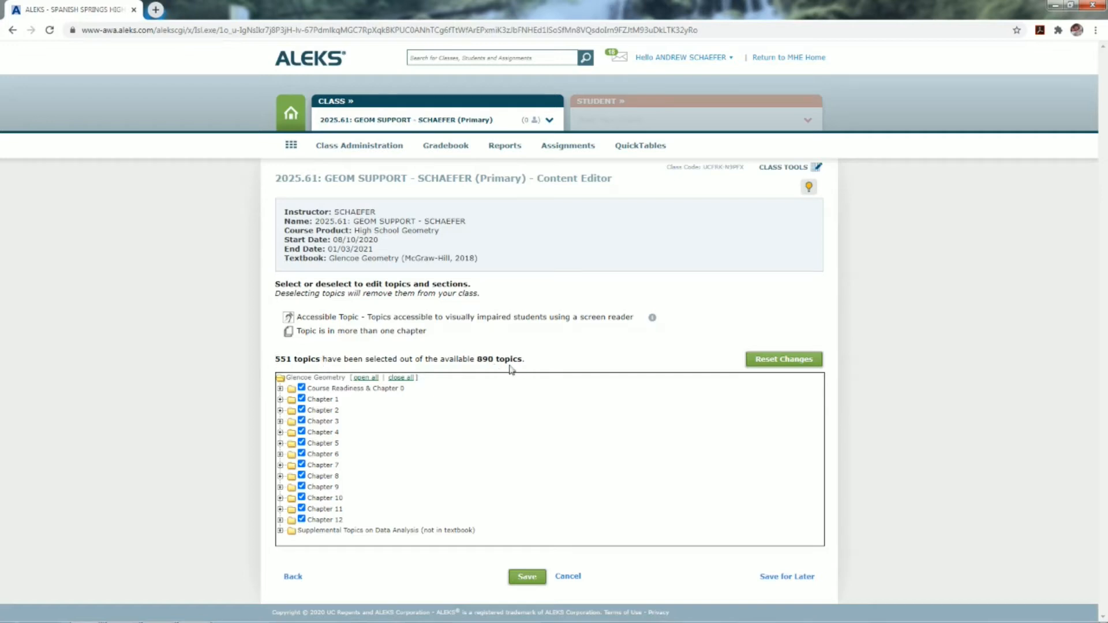
Examine the lessons and topics under Course Readiness & Chapter 0, Chapter 3 and Chapter 2, including Lessons 0-2 and 2-6.
{"action": "left_click", "coordinate": [280, 389]}
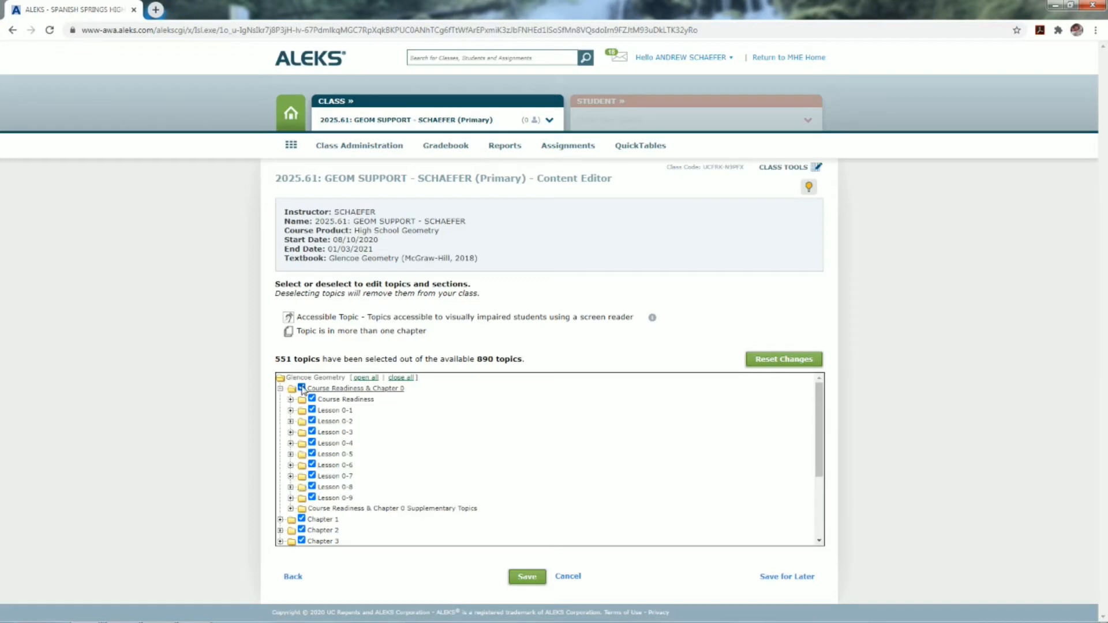
{"action": "left_click", "coordinate": [290, 421]}
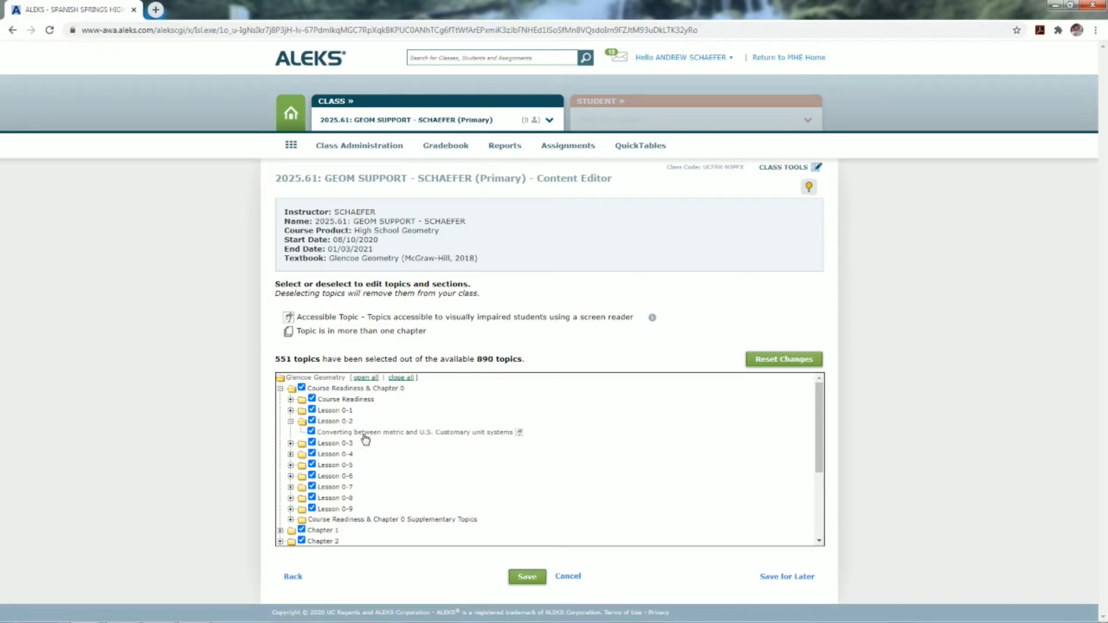
{"action": "left_click", "coordinate": [281, 389]}
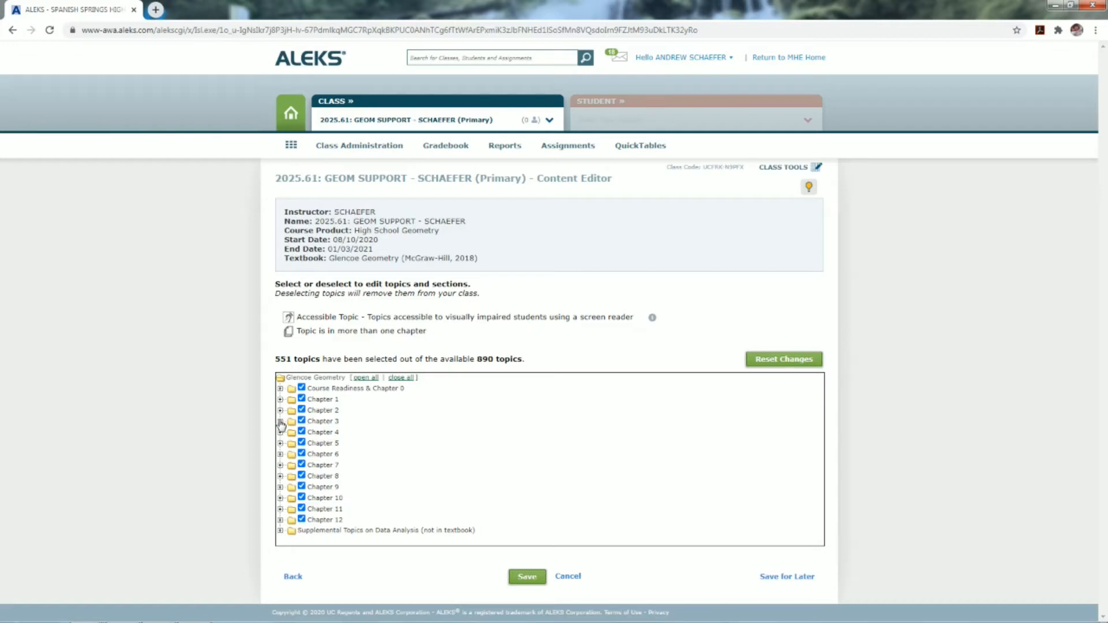
{"action": "left_click", "coordinate": [280, 422]}
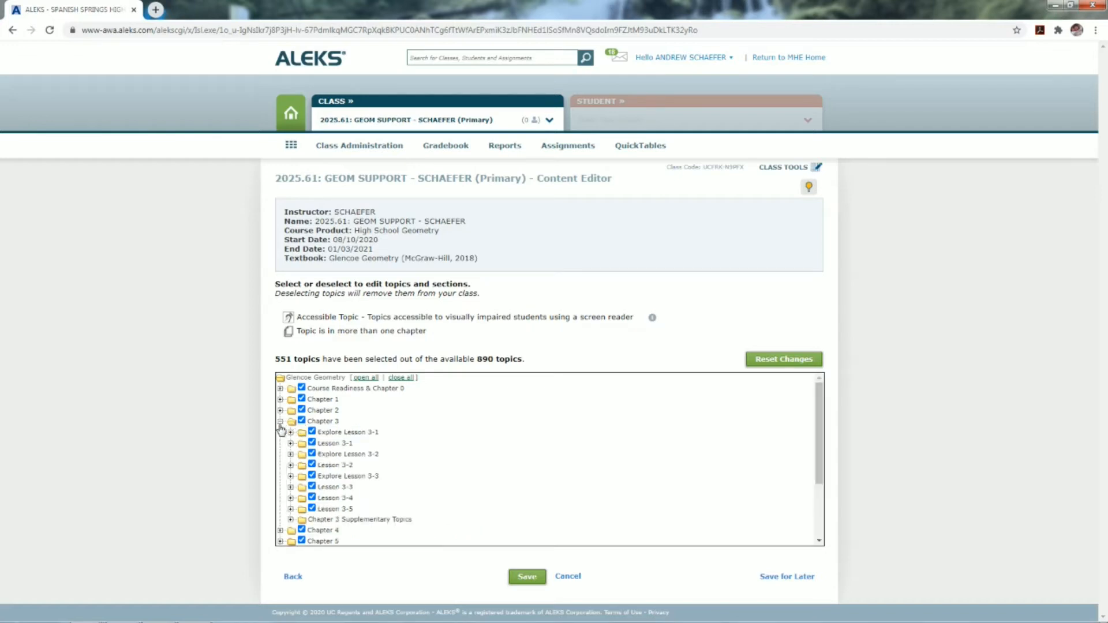
{"action": "left_click", "coordinate": [280, 421]}
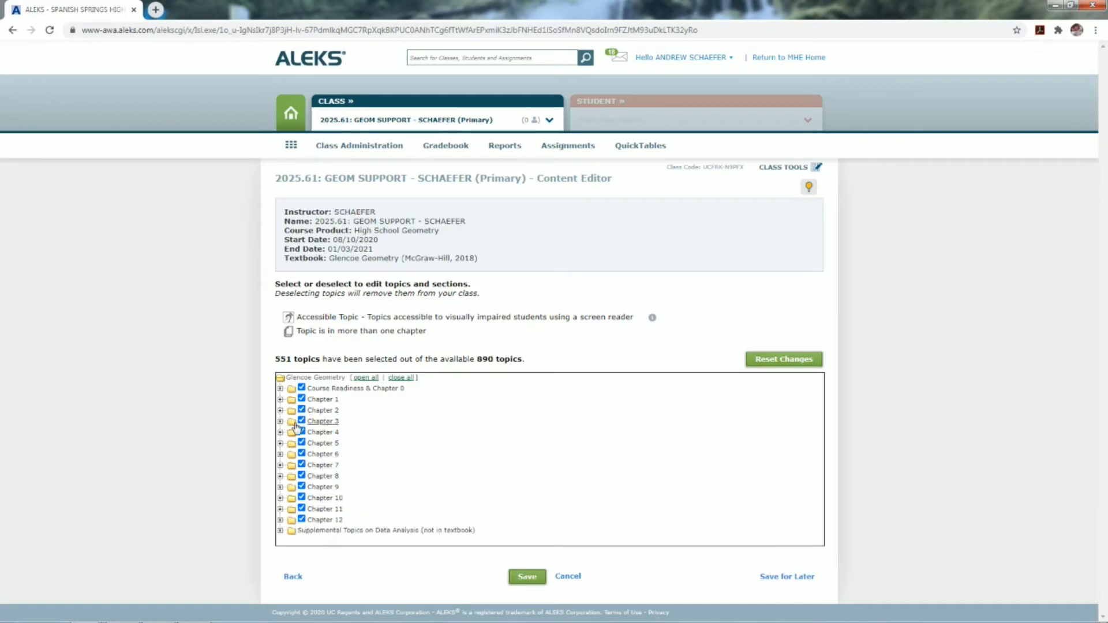
{"action": "left_click", "coordinate": [280, 411]}
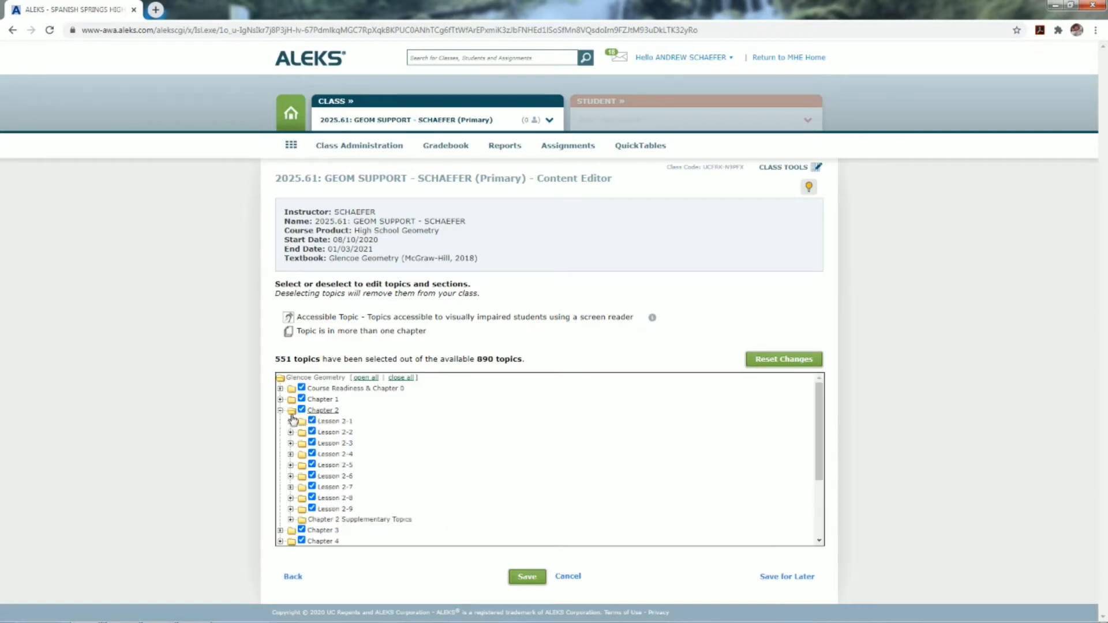
{"action": "left_click", "coordinate": [291, 477]}
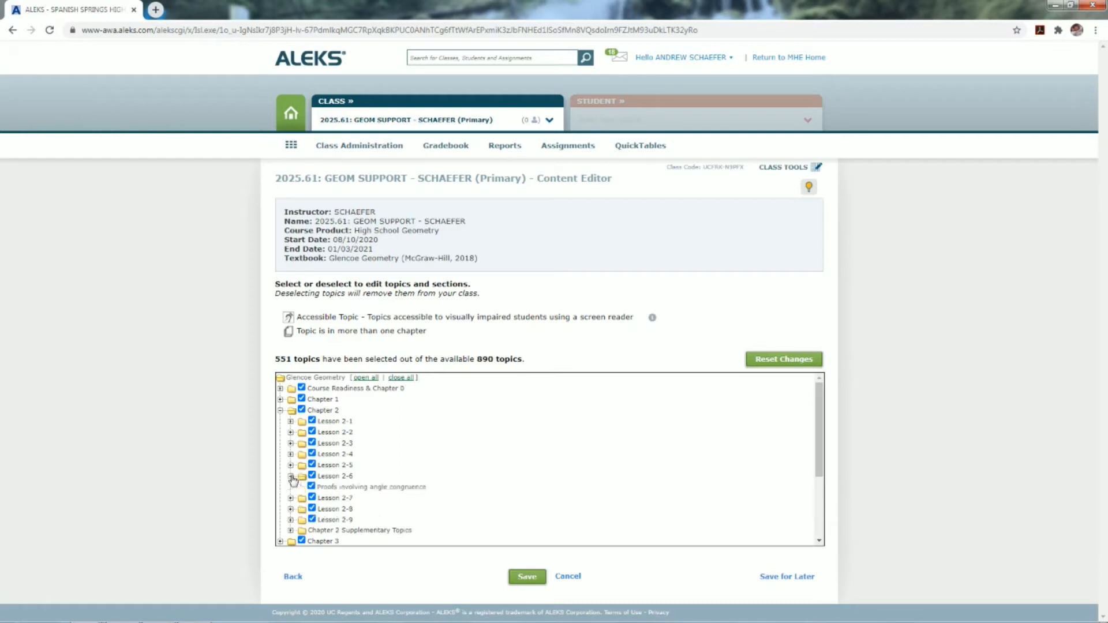
{"action": "left_click", "coordinate": [291, 478]}
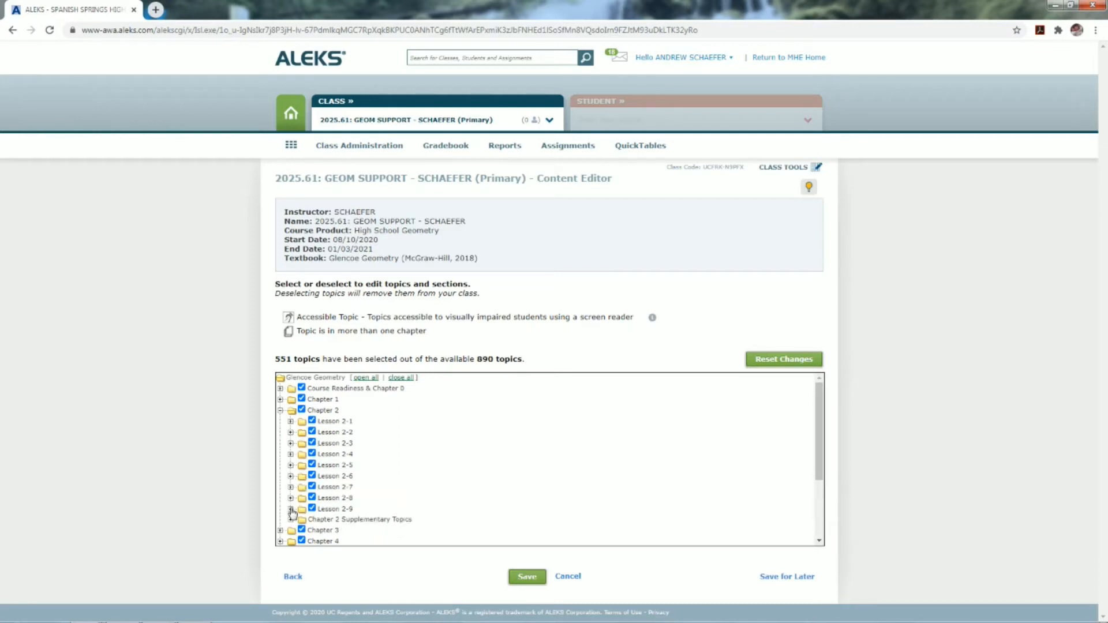
{"action": "left_click", "coordinate": [281, 412]}
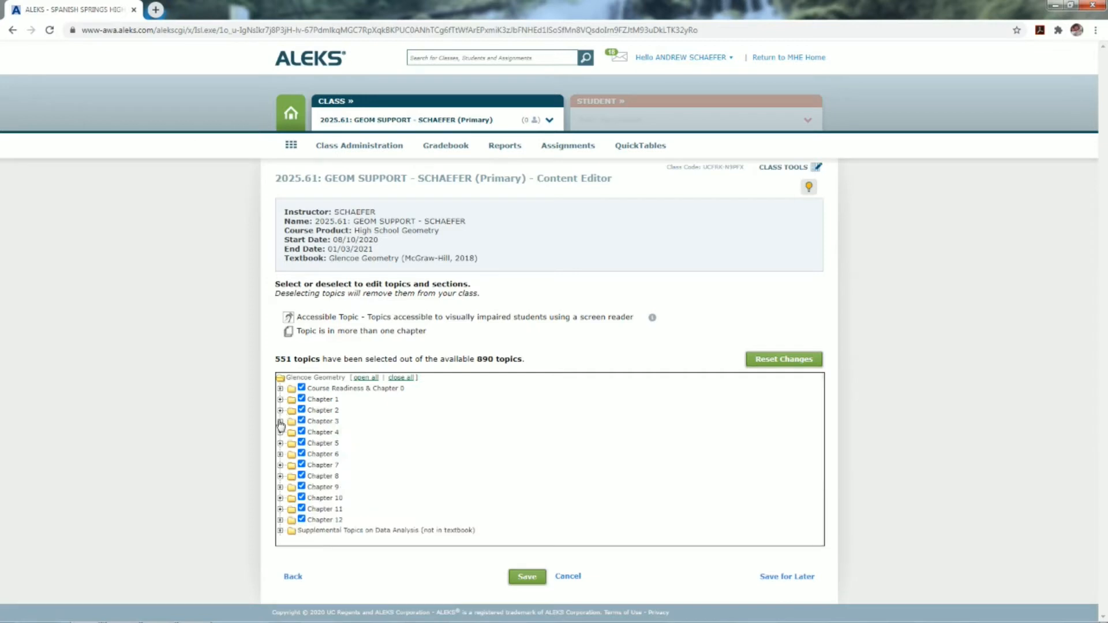
Try excluding all of Lesson 3-5 in Chapter 3 and its regular polygon transformations topic, restoring each selection.
{"action": "left_click", "coordinate": [281, 422]}
{"action": "left_click", "coordinate": [291, 509]}
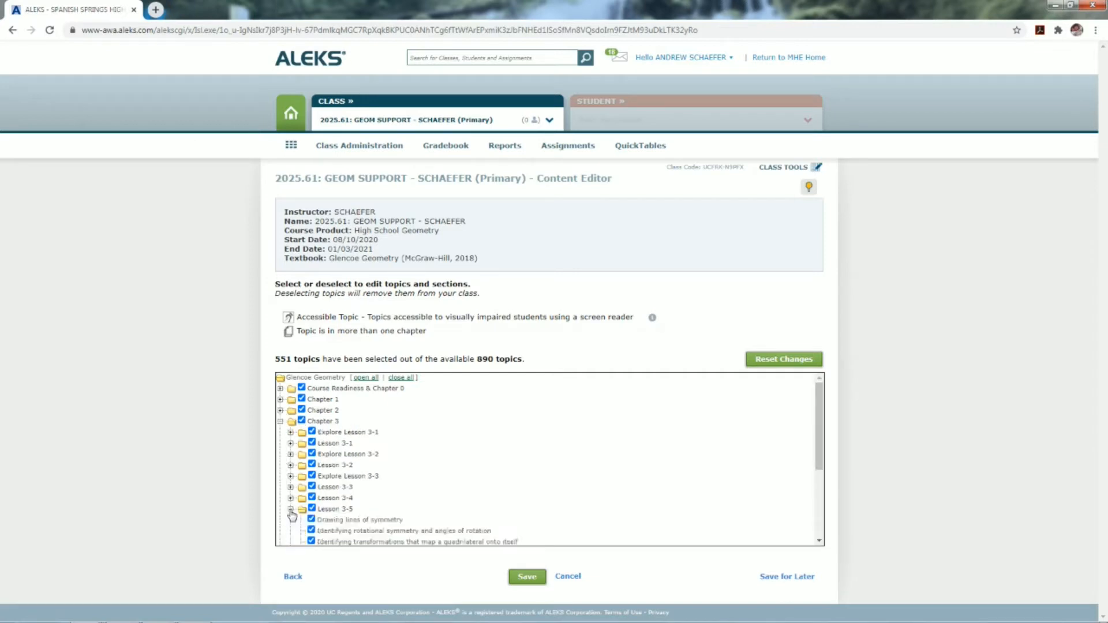
{"action": "scroll", "coordinate": [319, 495], "scroll_direction": "down", "scroll_amount": 1}
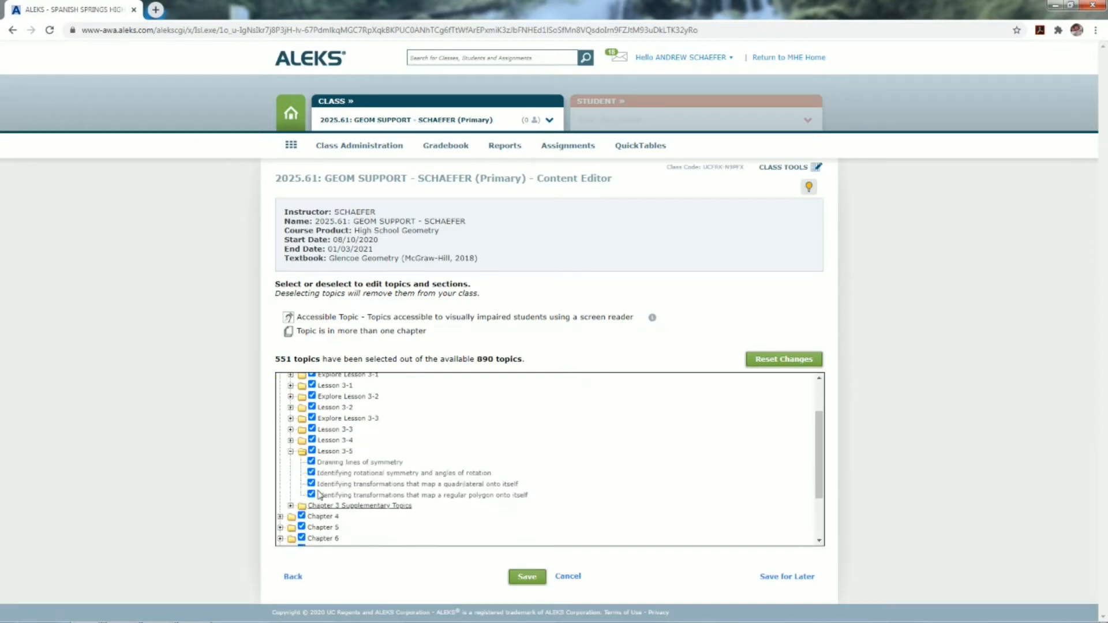
{"action": "left_click", "coordinate": [312, 450]}
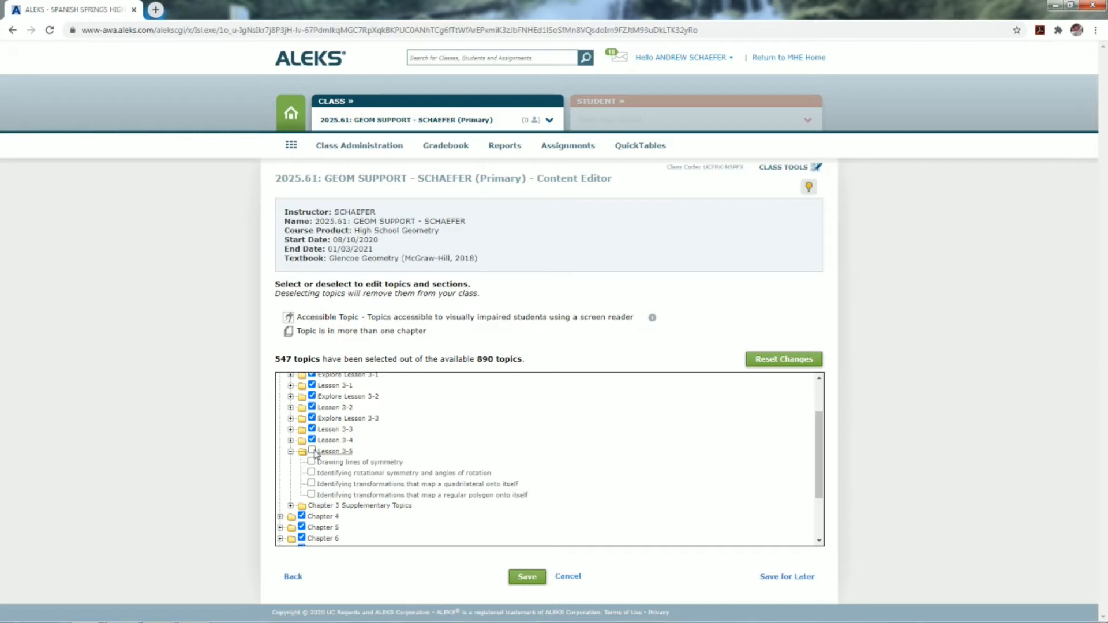
{"action": "left_click", "coordinate": [291, 452]}
{"action": "left_click", "coordinate": [291, 452]}
{"action": "left_click", "coordinate": [312, 452]}
{"action": "left_click", "coordinate": [311, 495]}
{"action": "left_click", "coordinate": [311, 494]}
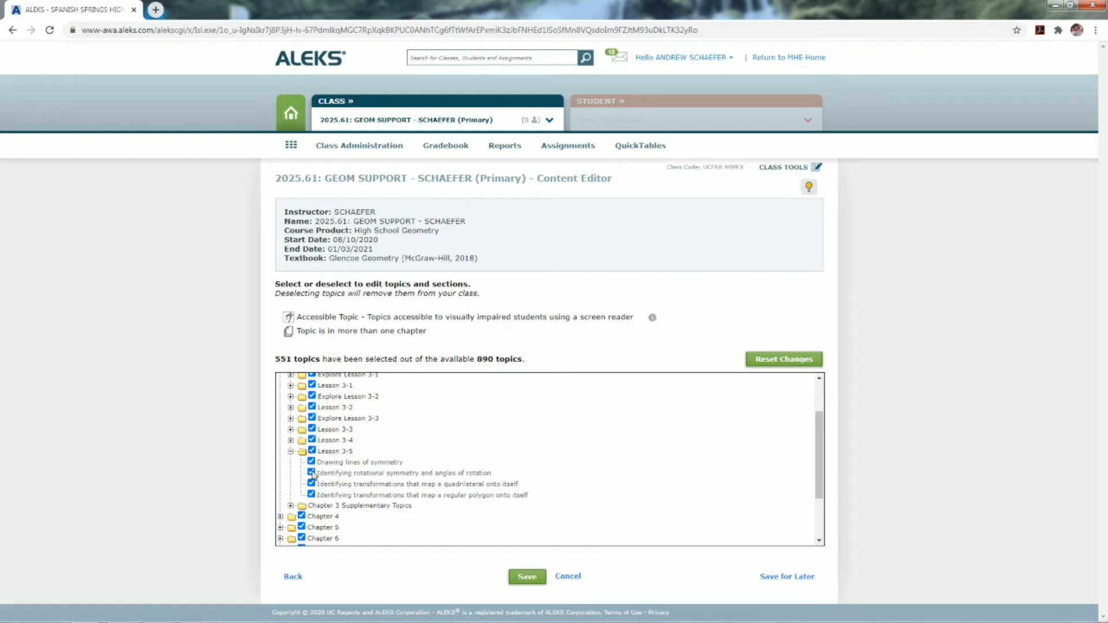
Collapse Lesson 3-5 and Chapter 3, and save the class content with all textbook chapters selected.
{"action": "left_click", "coordinate": [290, 451]}
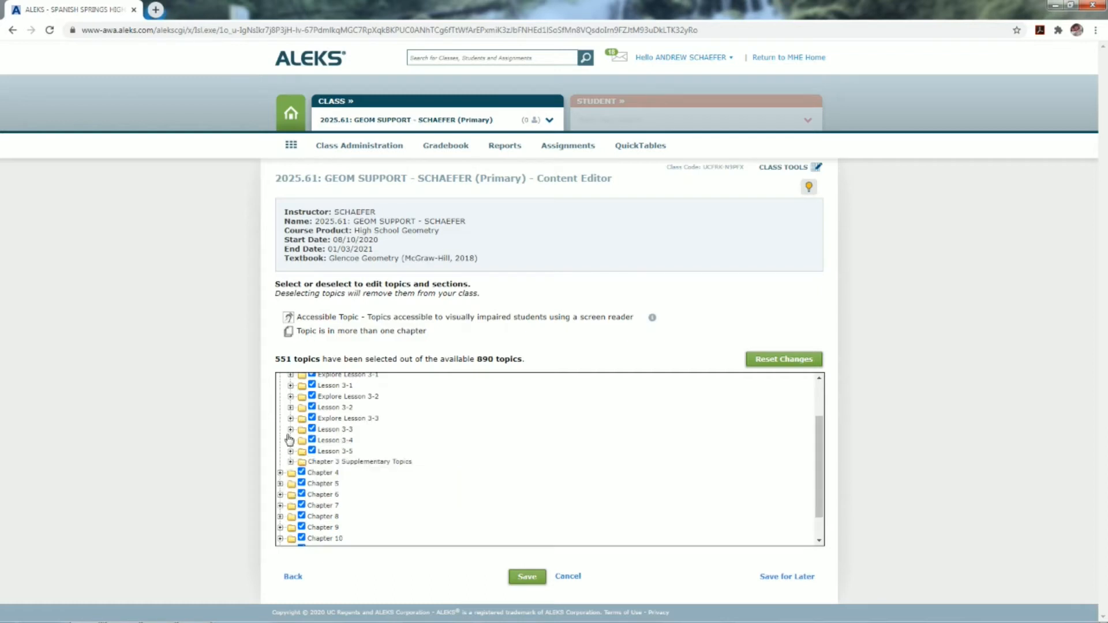
{"action": "scroll", "coordinate": [287, 441], "scroll_direction": "up", "scroll_amount": 2}
{"action": "left_click", "coordinate": [280, 420]}
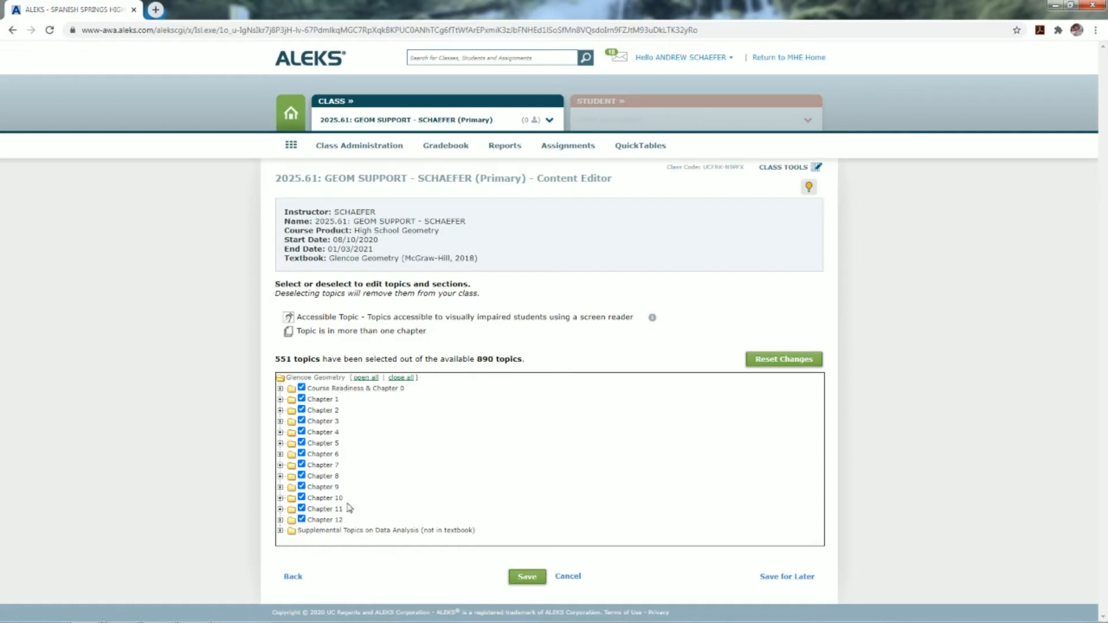
{"action": "left_click", "coordinate": [526, 577]}
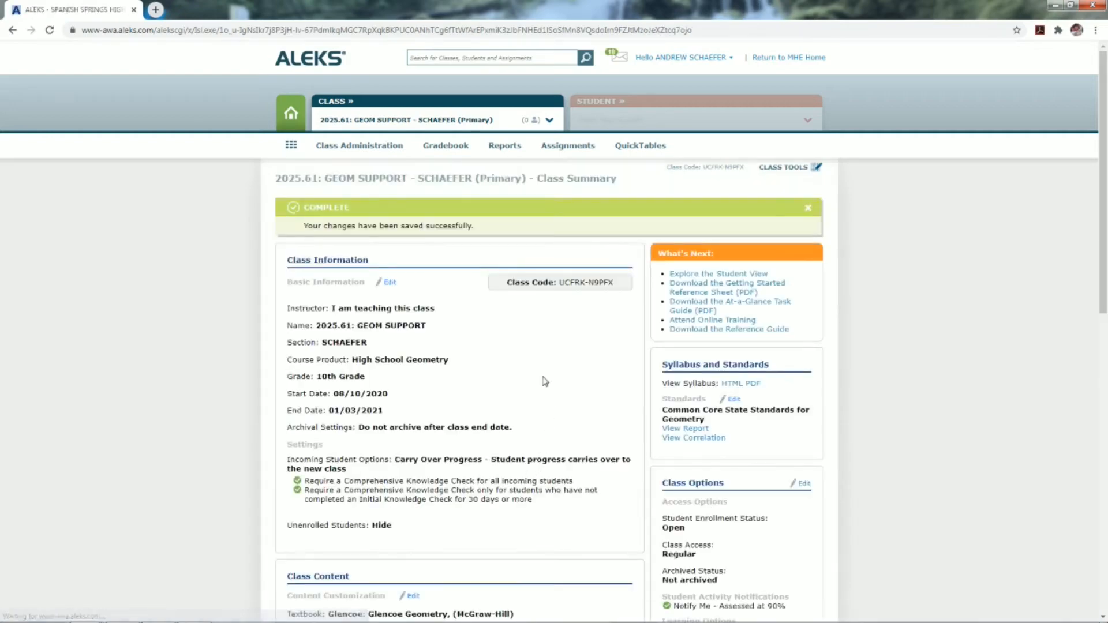
Reopen the content customization from the class summary, set it to not integrate a textbook, and continue to the content editor.
{"action": "scroll", "coordinate": [518, 372], "scroll_direction": "down", "scroll_amount": 1}
{"action": "scroll", "coordinate": [518, 372], "scroll_direction": "down", "scroll_amount": 1}
{"action": "scroll", "coordinate": [493, 339], "scroll_direction": "up", "scroll_amount": 1}
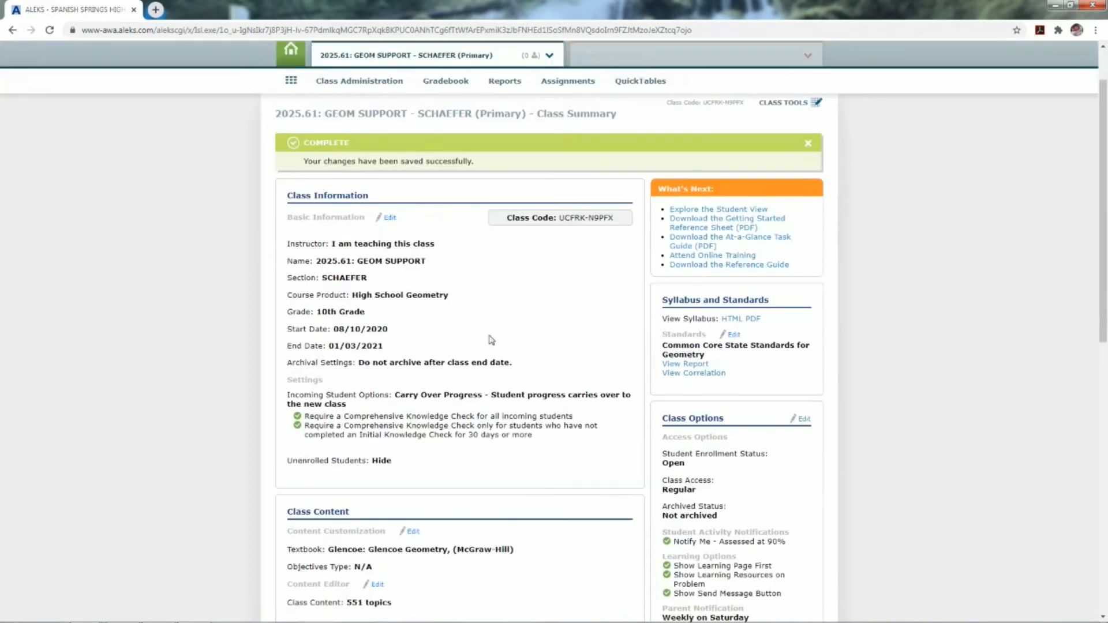
{"action": "scroll", "coordinate": [428, 235], "scroll_direction": "up", "scroll_amount": 1}
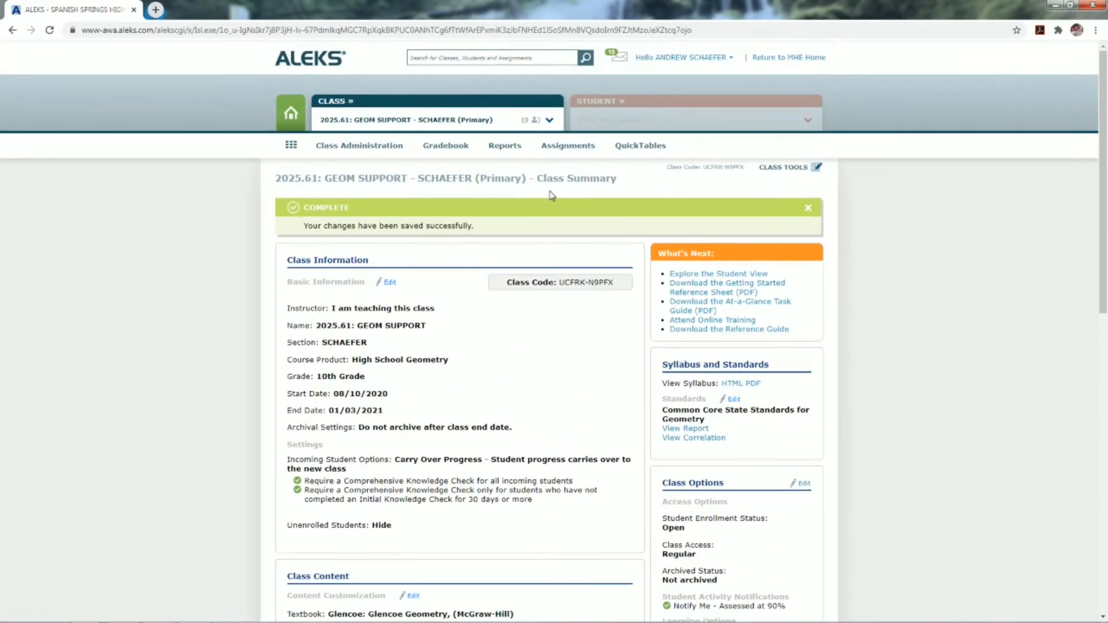
{"action": "scroll", "coordinate": [462, 375], "scroll_direction": "down", "scroll_amount": 5}
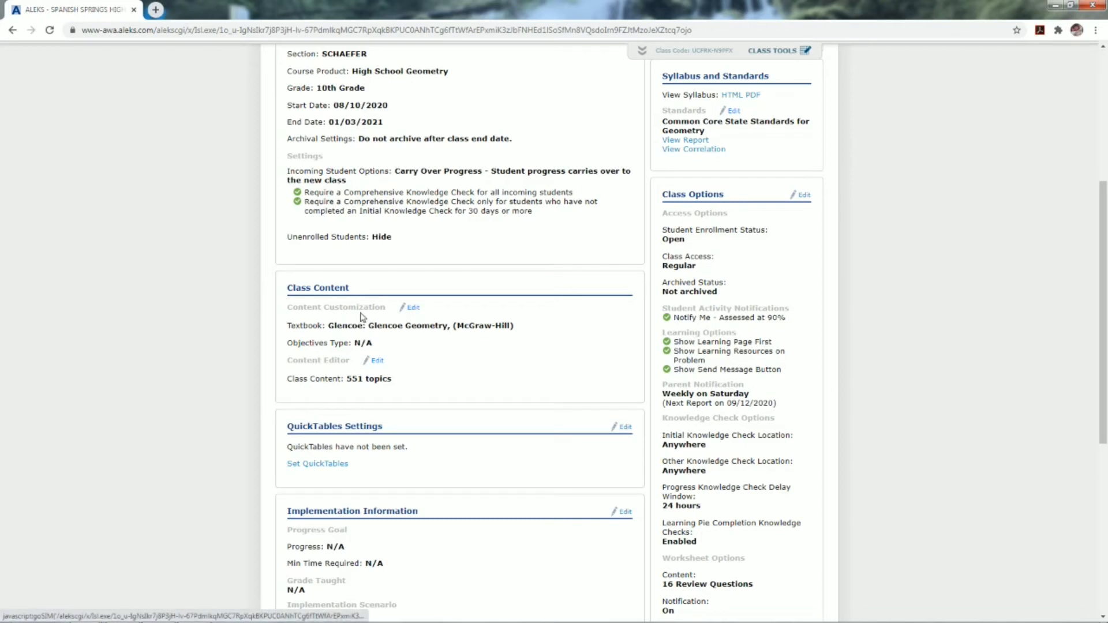
{"action": "left_click", "coordinate": [419, 313]}
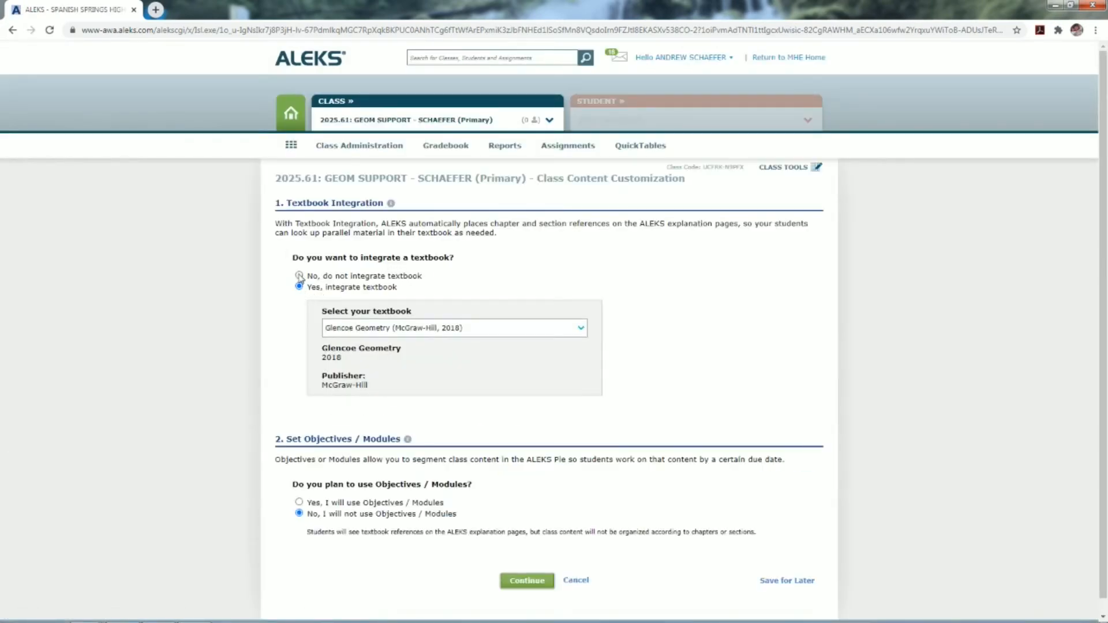
{"action": "left_click", "coordinate": [299, 276]}
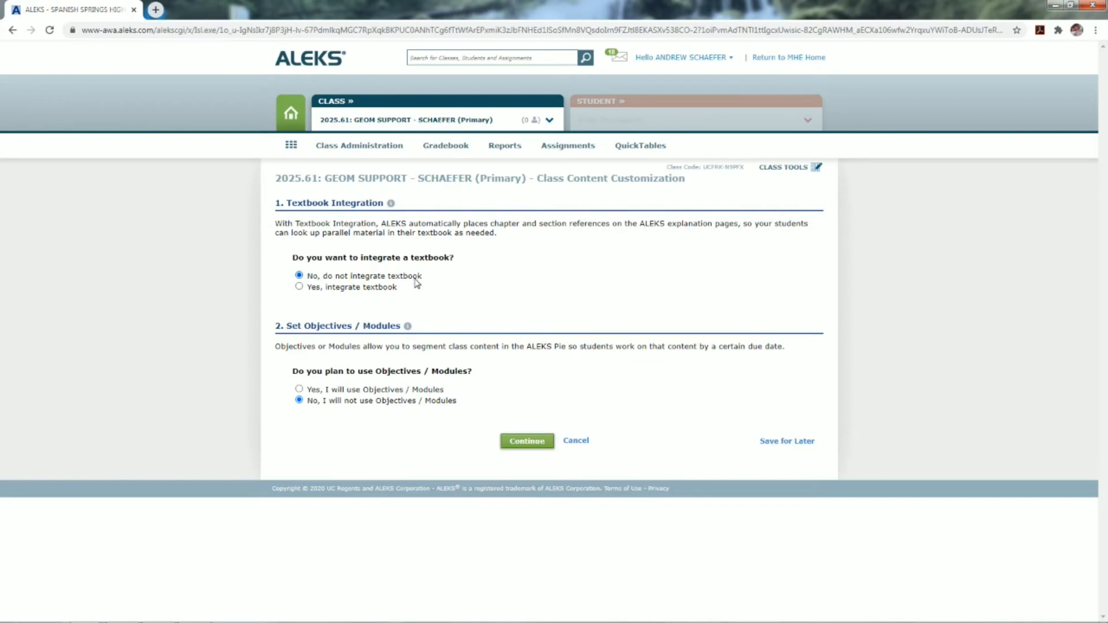
{"action": "left_click", "coordinate": [526, 441]}
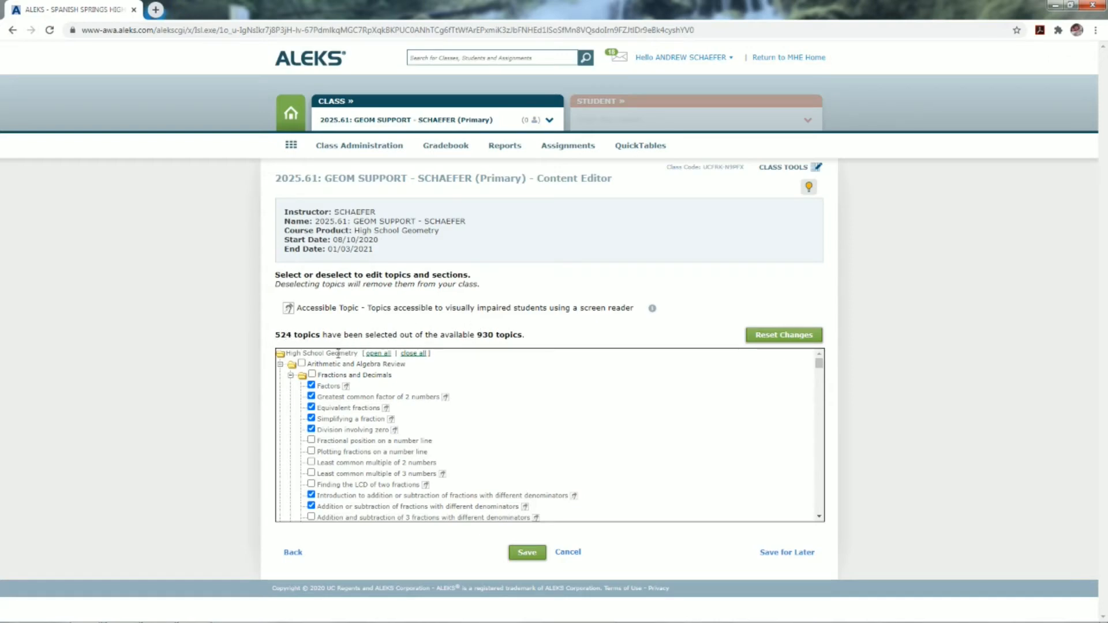
Collapse Arithmetic and Algebra Review, Segments and Angles, and the expanded subsections under Reasoning in the High School Geometry topic tree.
{"action": "left_click", "coordinate": [280, 364]}
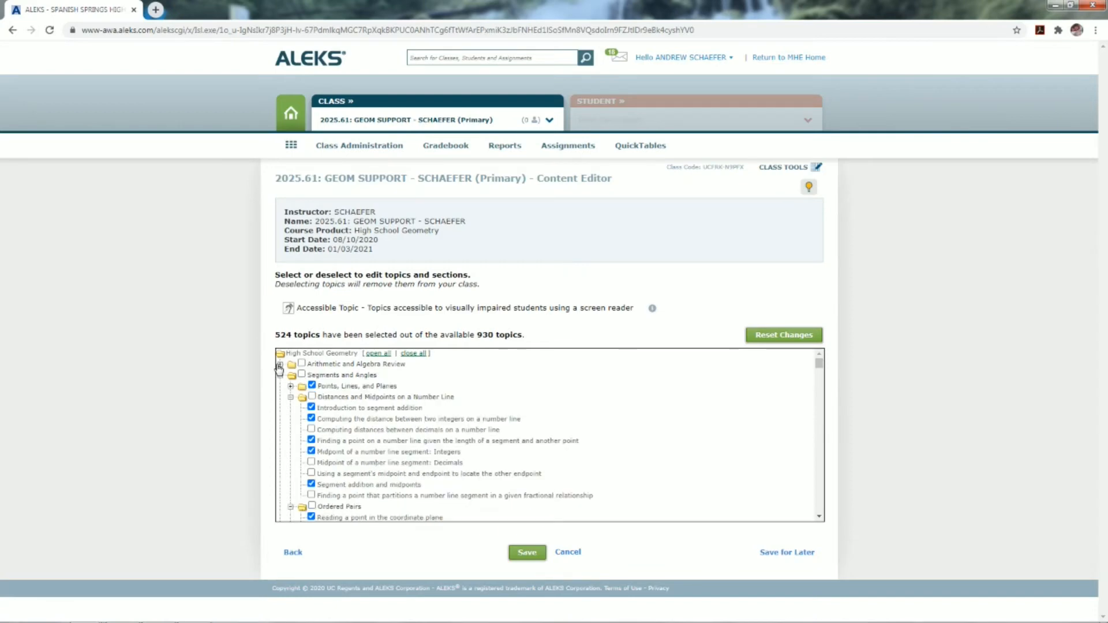
{"action": "left_click", "coordinate": [280, 376]}
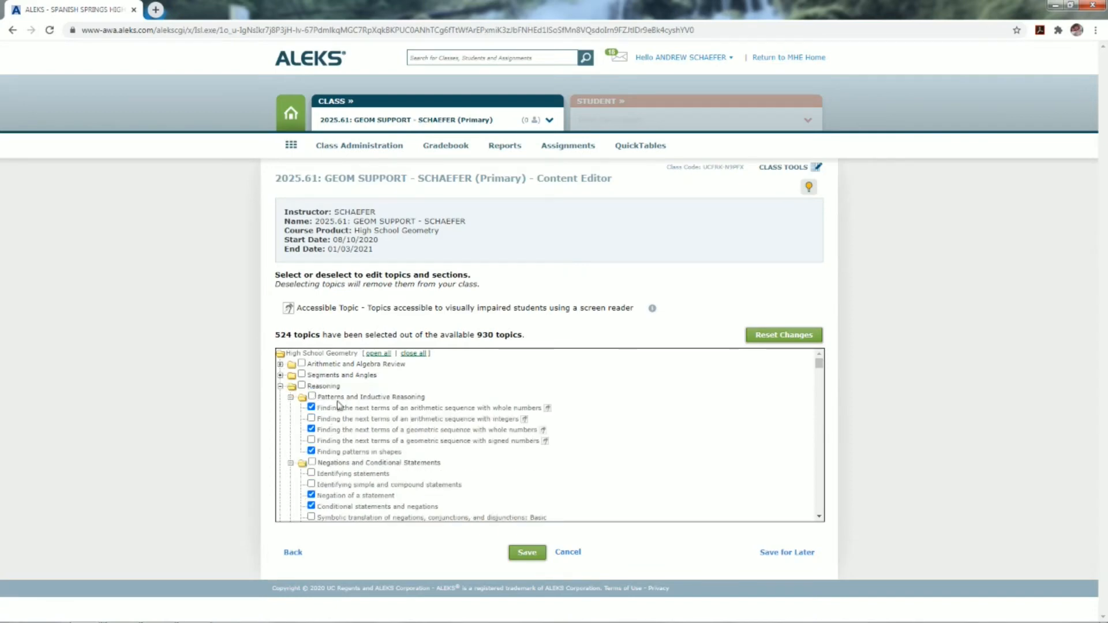
{"action": "left_click", "coordinate": [291, 397]}
{"action": "left_click", "coordinate": [291, 409]}
{"action": "left_click", "coordinate": [291, 431]}
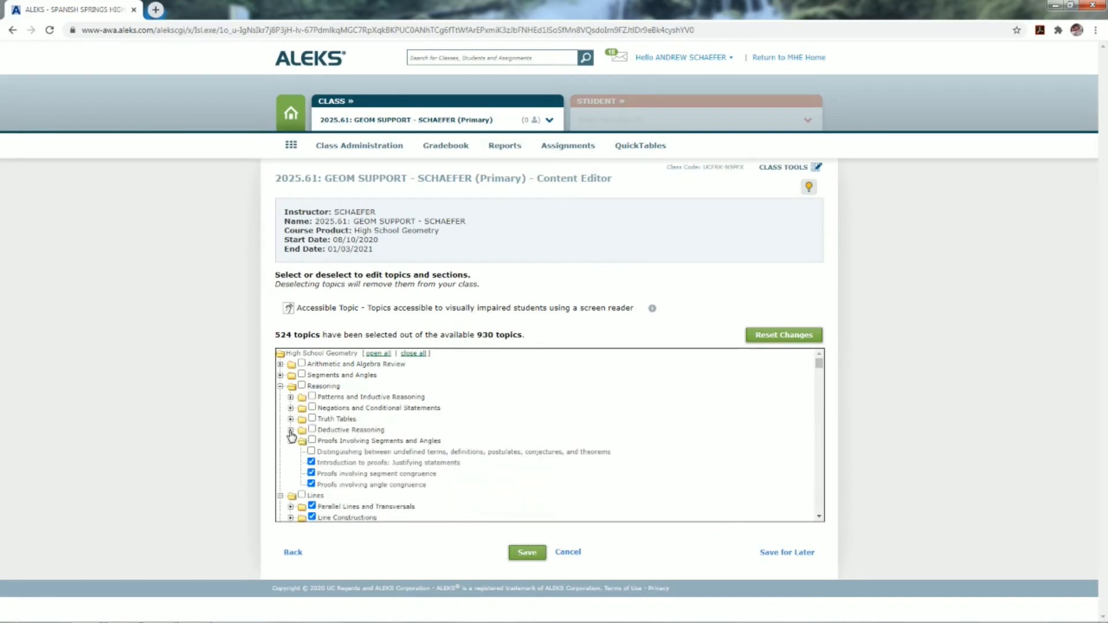
{"action": "left_click", "coordinate": [290, 441]}
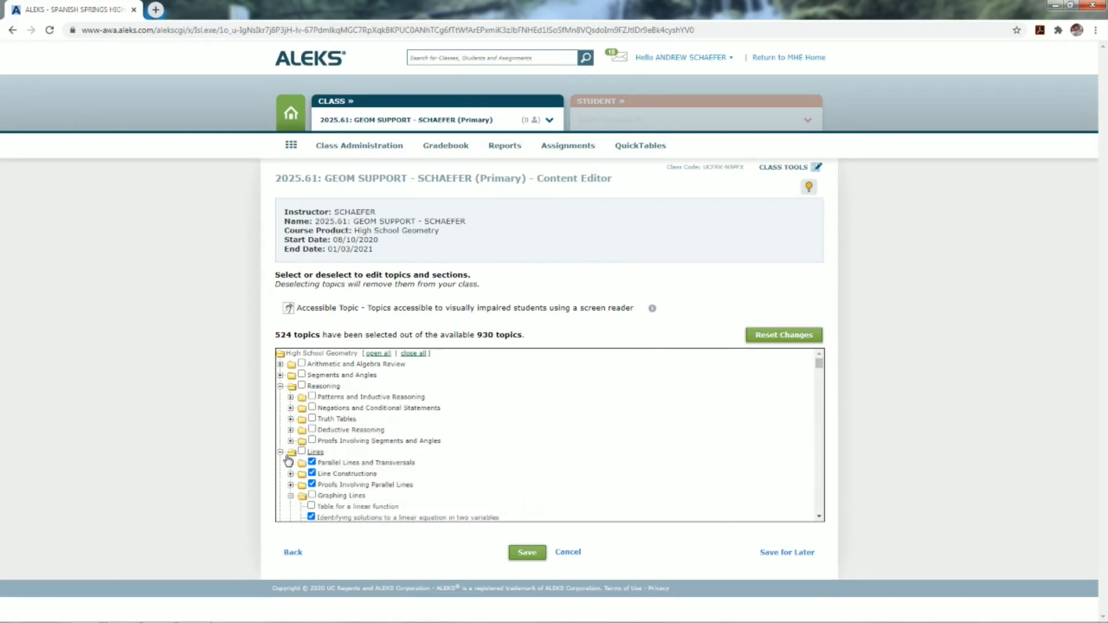
Collapse the Lines section, expand Segments and Angles again, and save the class content.
{"action": "left_click", "coordinate": [280, 452]}
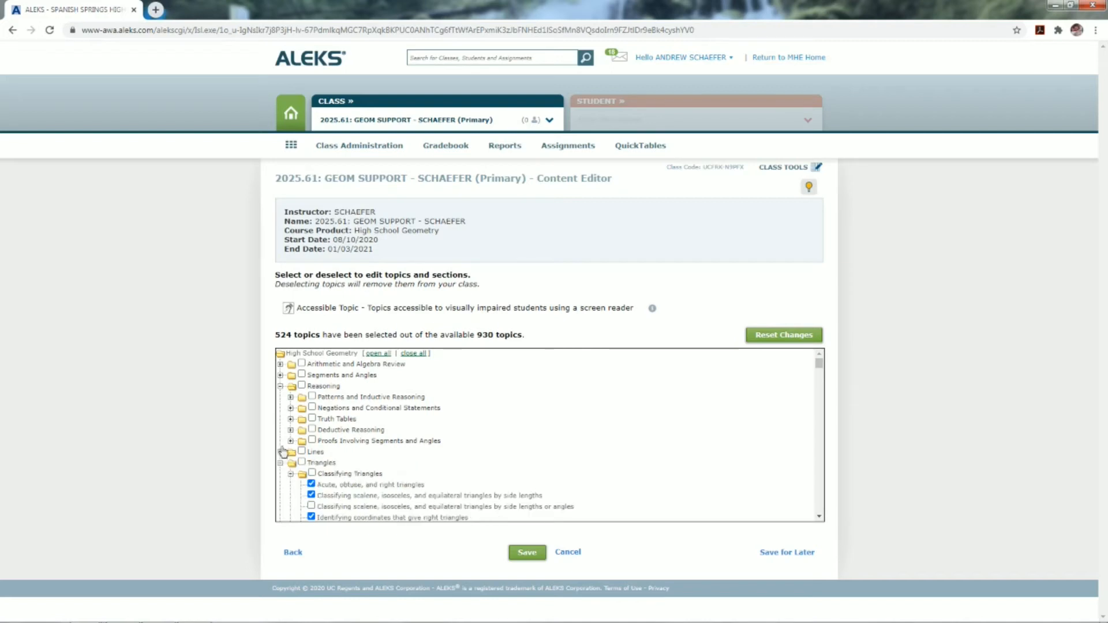
{"action": "left_click", "coordinate": [282, 375]}
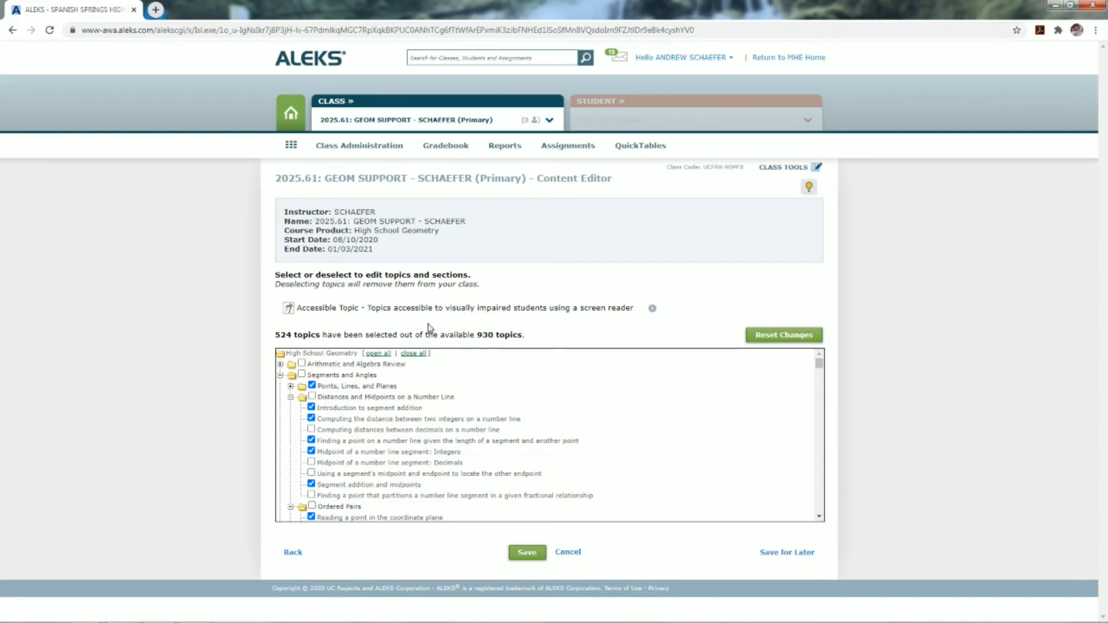
{"action": "left_click", "coordinate": [527, 555]}
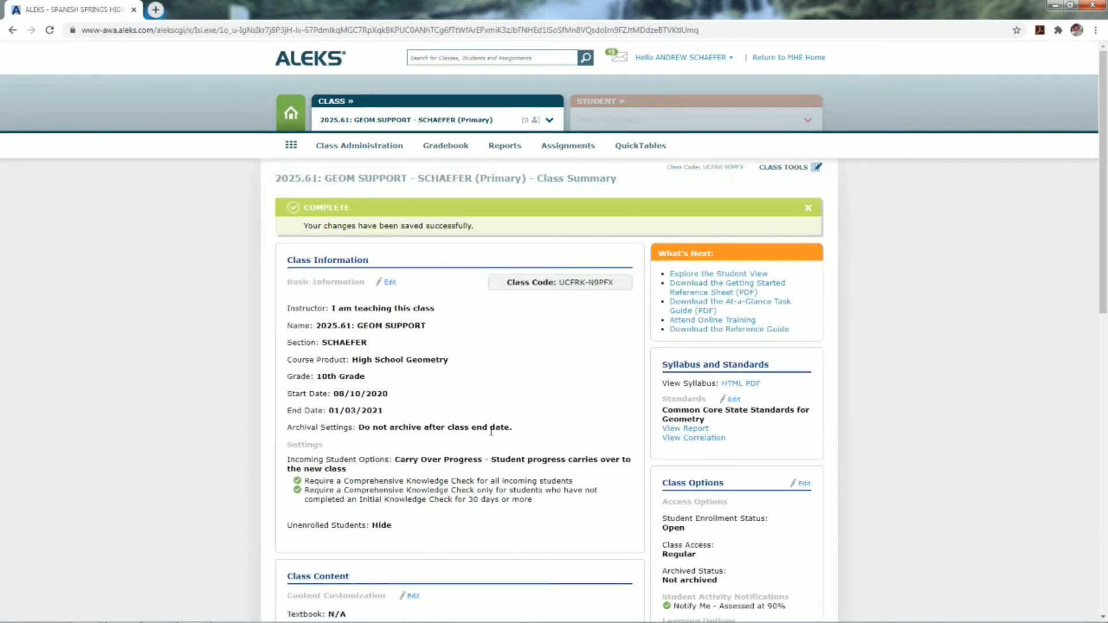
Examine the textbook, objectives type and number of topics under Class Content in the geometry support class summary.
{"action": "scroll", "coordinate": [496, 481], "scroll_direction": "down", "scroll_amount": 3}
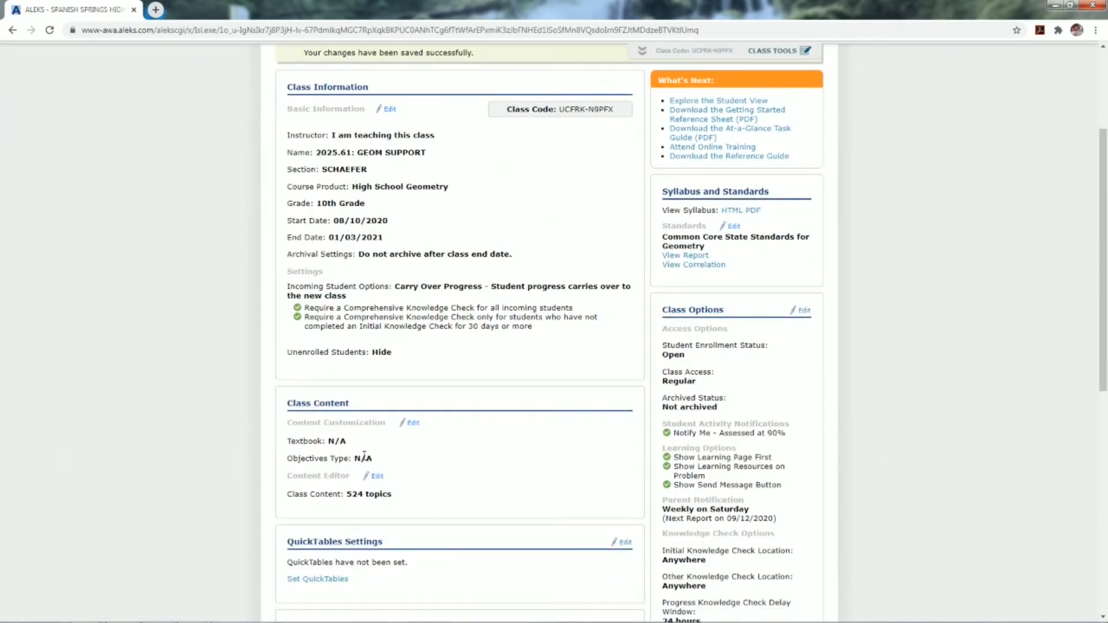
{"action": "left_click_drag", "start_coordinate": [346, 440], "coordinate": [292, 439]}
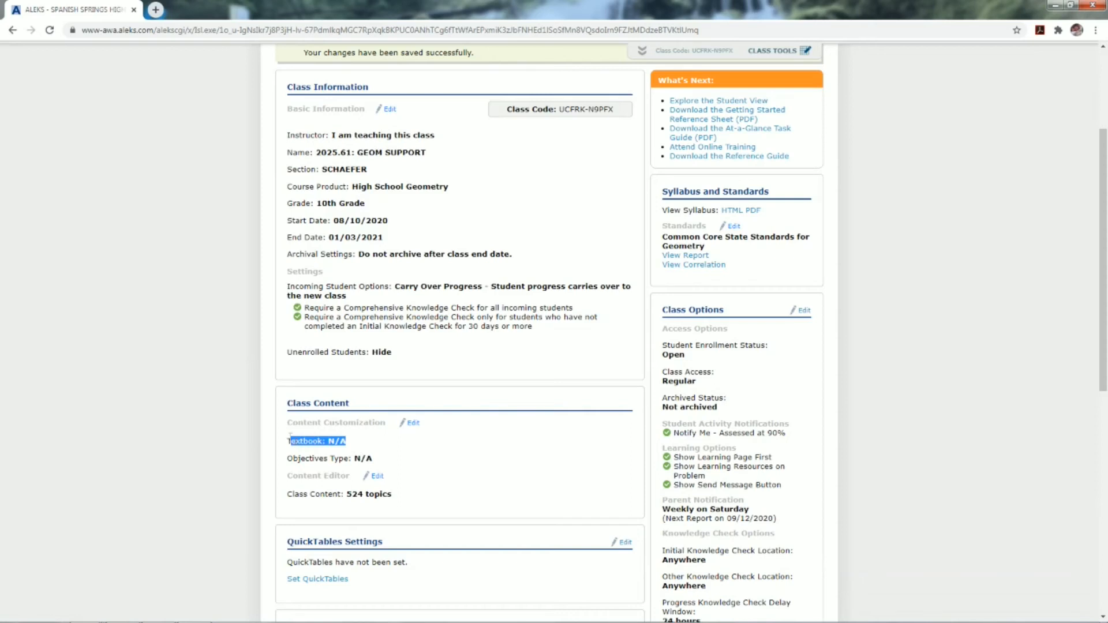
{"action": "left_click", "coordinate": [364, 450]}
{"action": "left_click_drag", "start_coordinate": [392, 494], "coordinate": [348, 494]}
{"action": "left_click", "coordinate": [378, 494]}
{"action": "scroll", "coordinate": [407, 506], "scroll_direction": "down", "scroll_amount": 1}
{"action": "scroll", "coordinate": [406, 500], "scroll_direction": "up", "scroll_amount": 5}
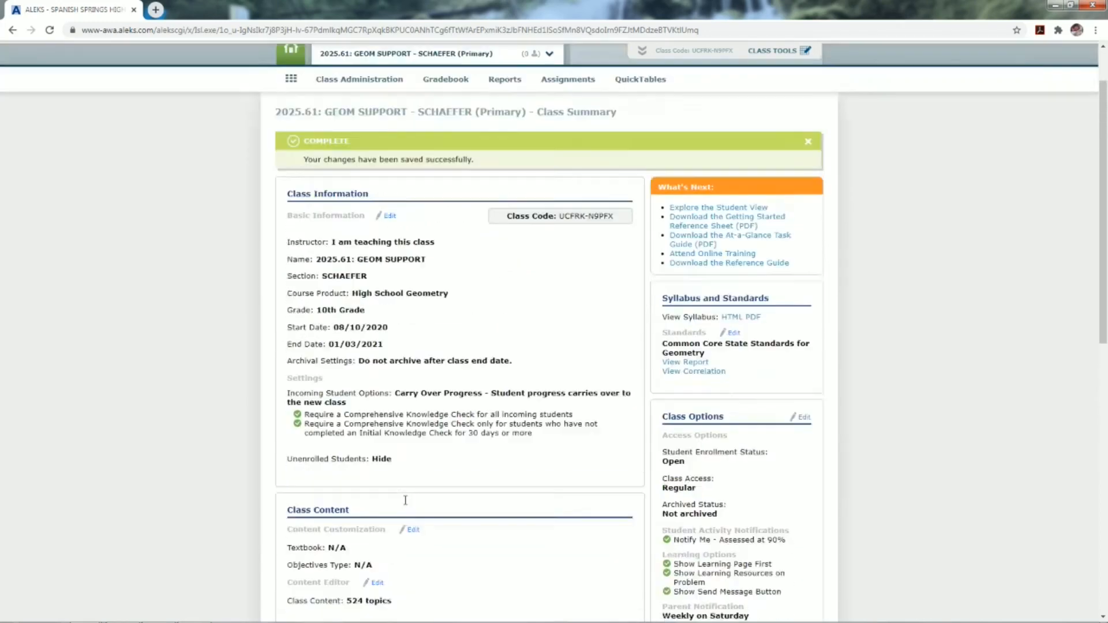
{"action": "scroll", "coordinate": [401, 496], "scroll_direction": "down", "scroll_amount": 4}
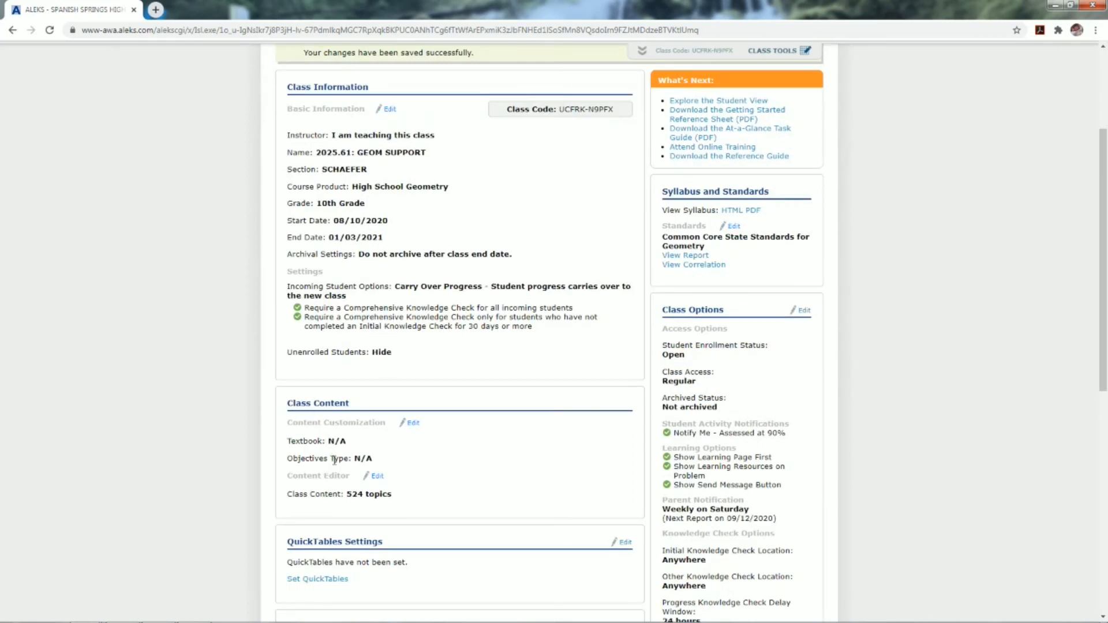
{"action": "scroll", "coordinate": [334, 460], "scroll_direction": "up", "scroll_amount": 3}
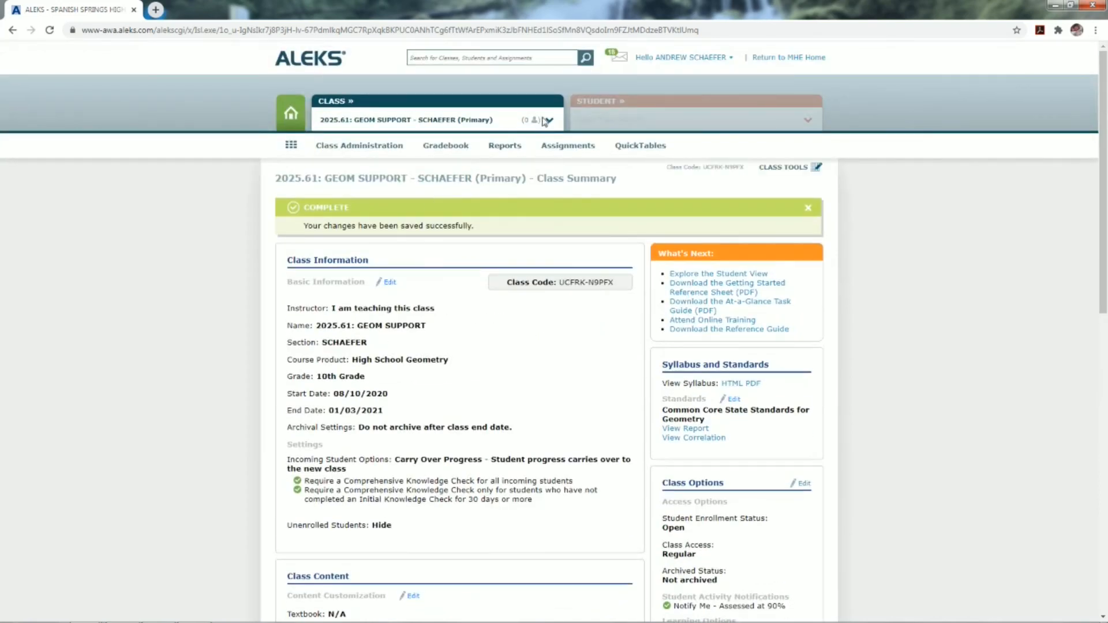
Switch to the primary class 2211.13: GEOMETRY 1 and show the Class Content section of its class summary.
{"action": "left_click", "coordinate": [549, 121]}
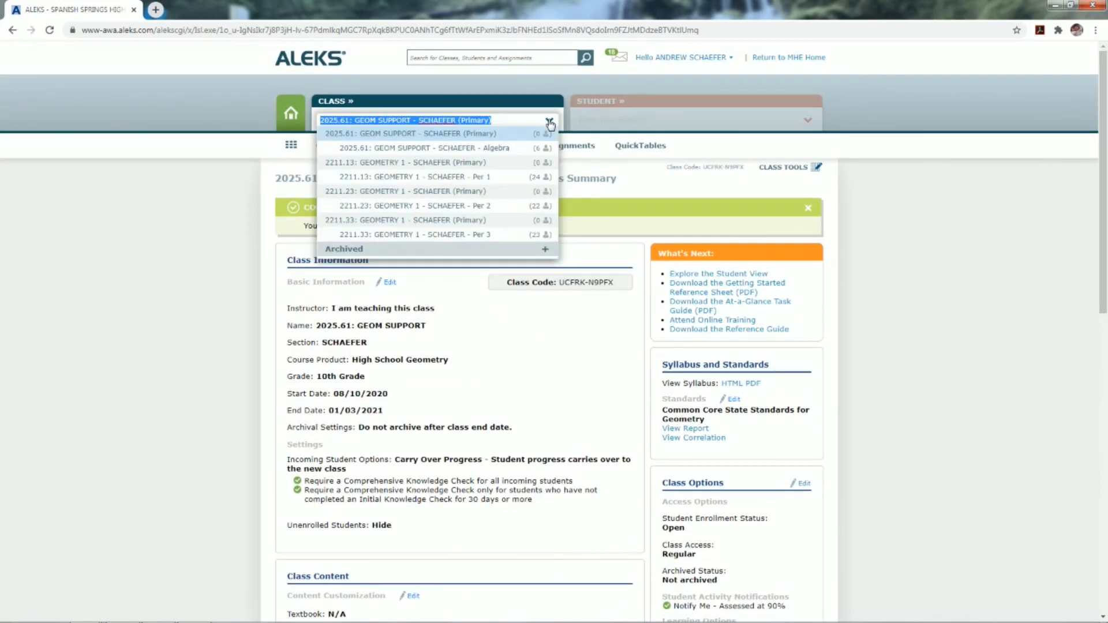
{"action": "left_click", "coordinate": [486, 164]}
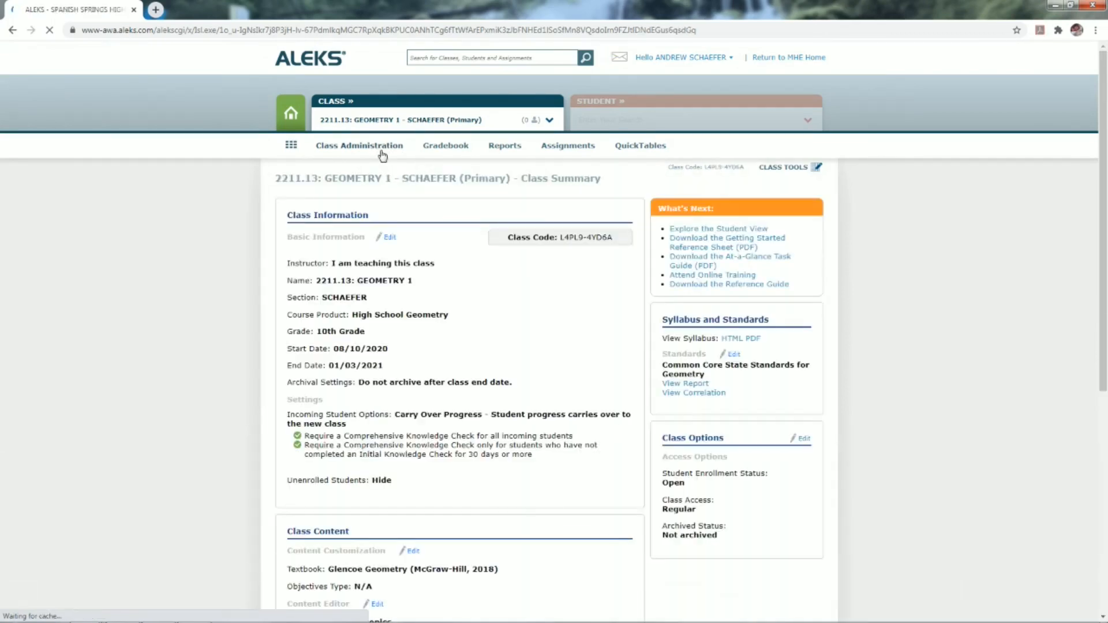
{"action": "mouse_move", "coordinate": [388, 149]}
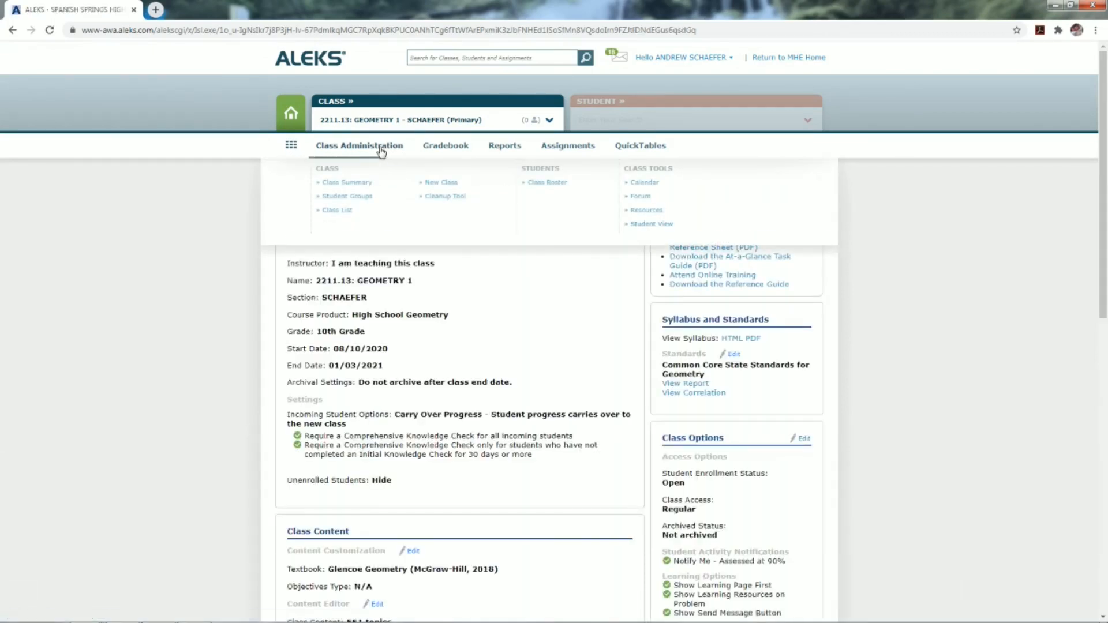
{"action": "left_click", "coordinate": [364, 184]}
{"action": "scroll", "coordinate": [377, 449], "scroll_direction": "down", "scroll_amount": 3}
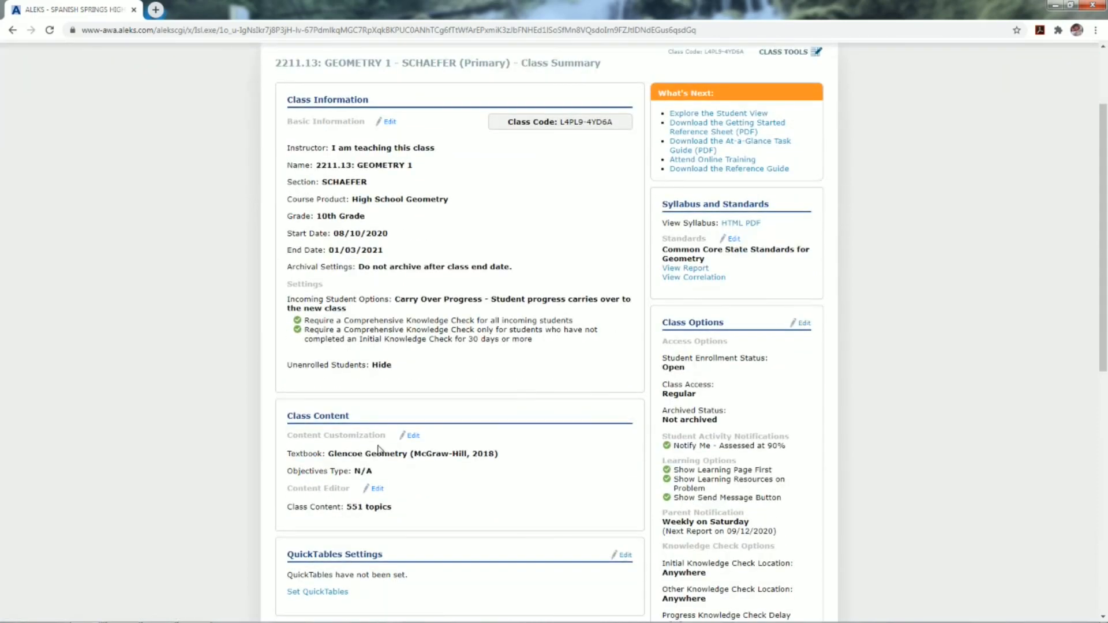